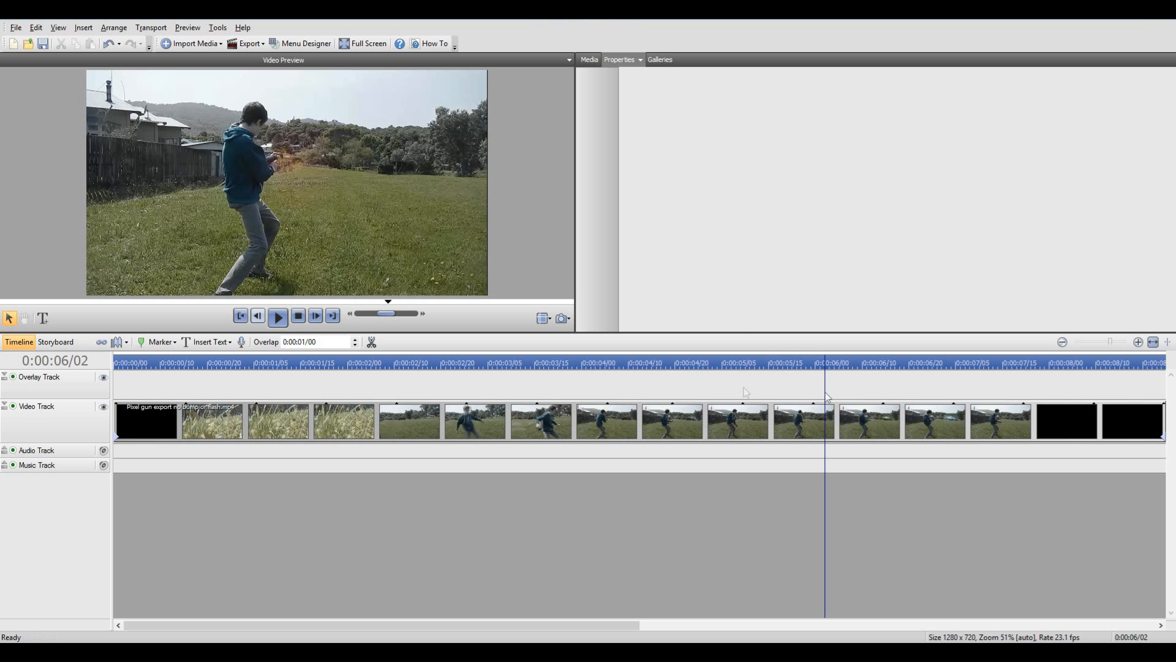
- Select the gun video clip and show the keyframes of its Lighting adjustment
right_click(742, 421)
left_click(689, 428)
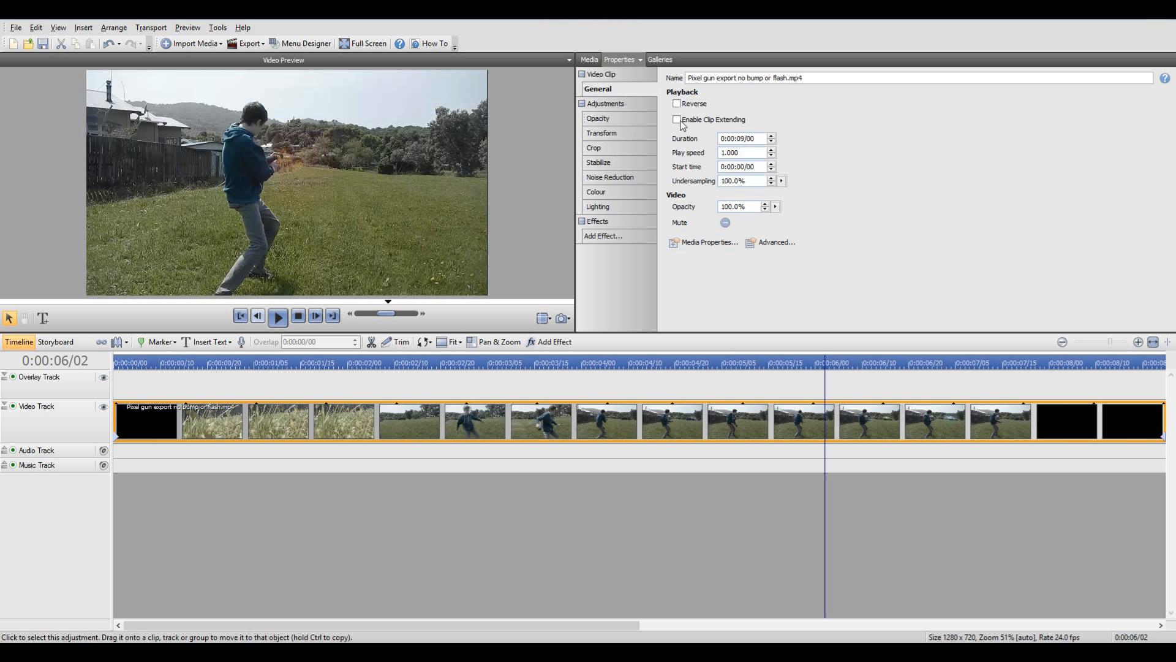
mouse_move(825, 364)
left_mouse_down()
mouse_move(807, 370)
mouse_move(839, 367)
mouse_move(812, 369)
mouse_move(838, 372)
mouse_move(827, 376)
left_mouse_up()
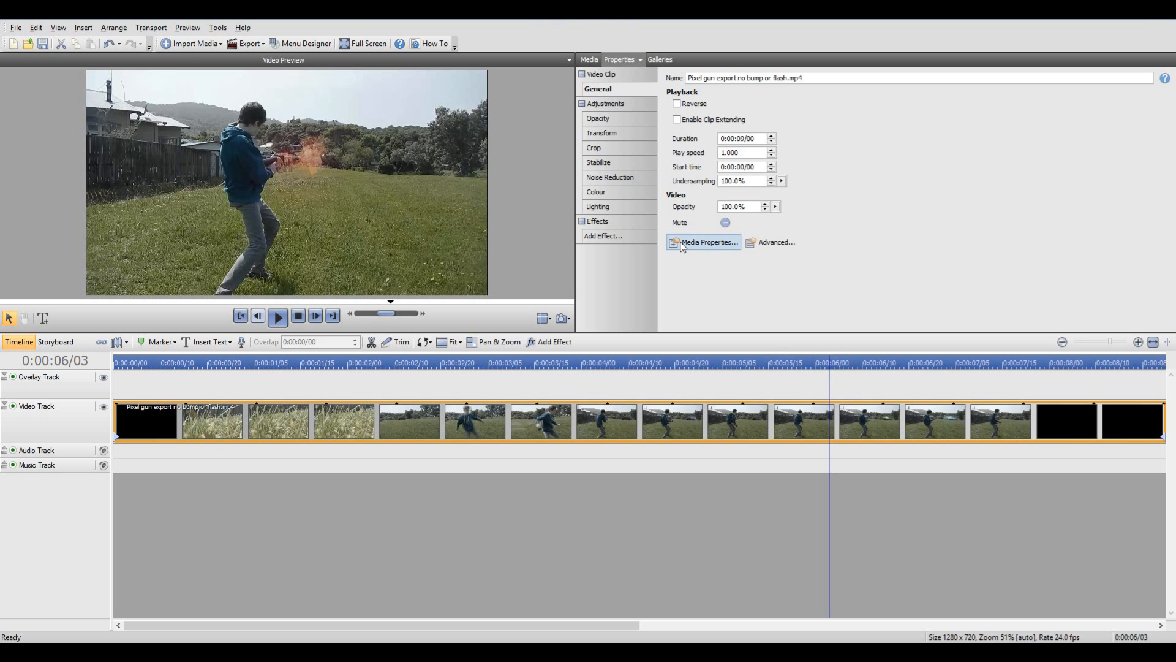
left_click(611, 208)
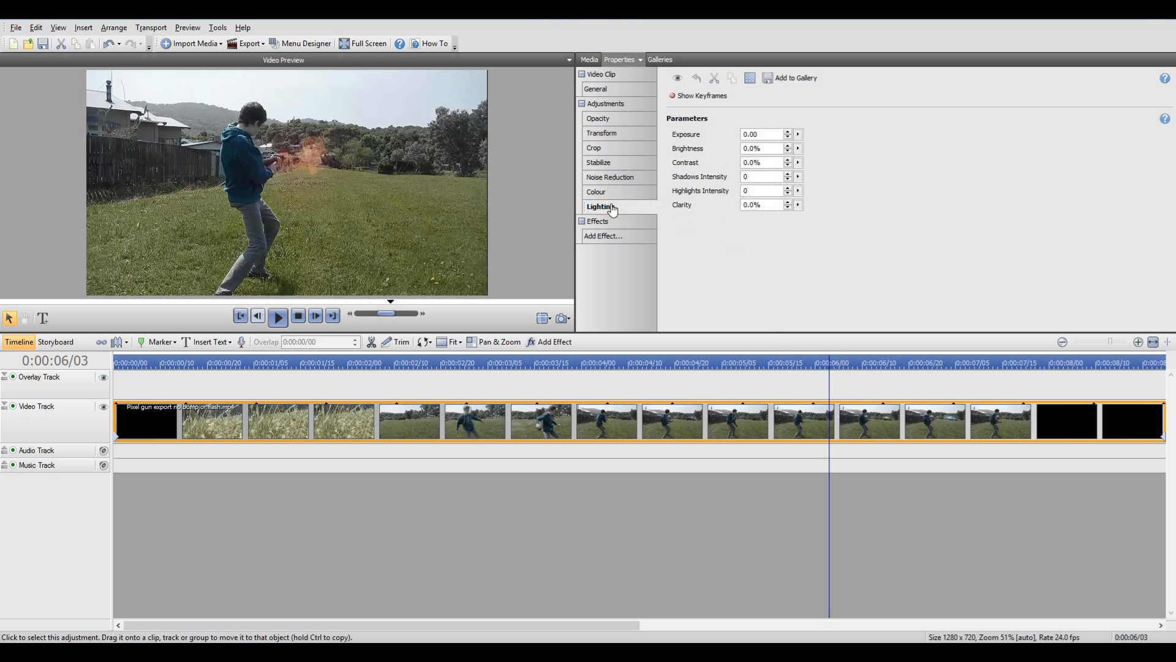
left_click(701, 96)
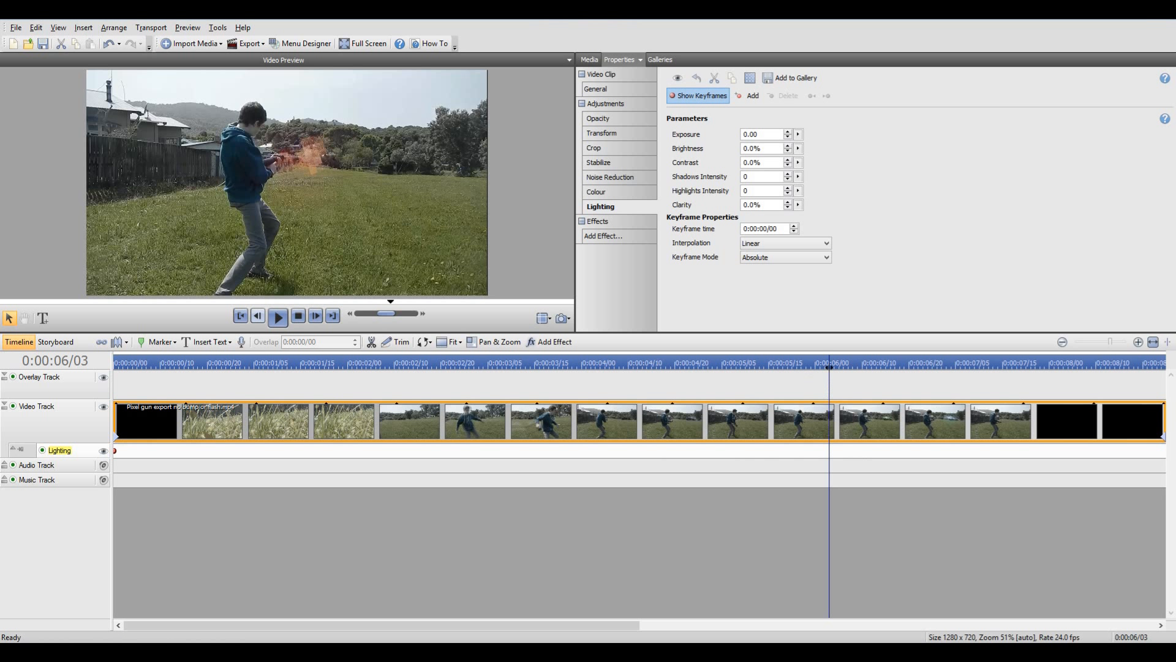
- Add a Lighting keyframe at 0:00:06/01, just before the first gunshot
left_click_drag(828, 364, 824, 364)
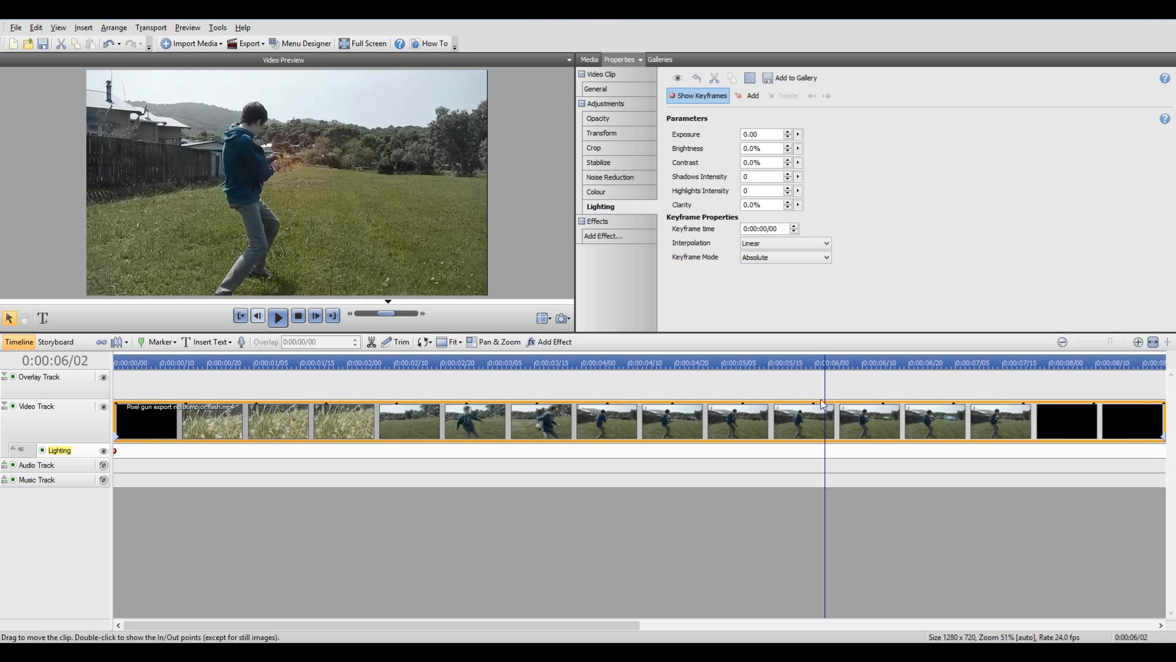
left_click(820, 362)
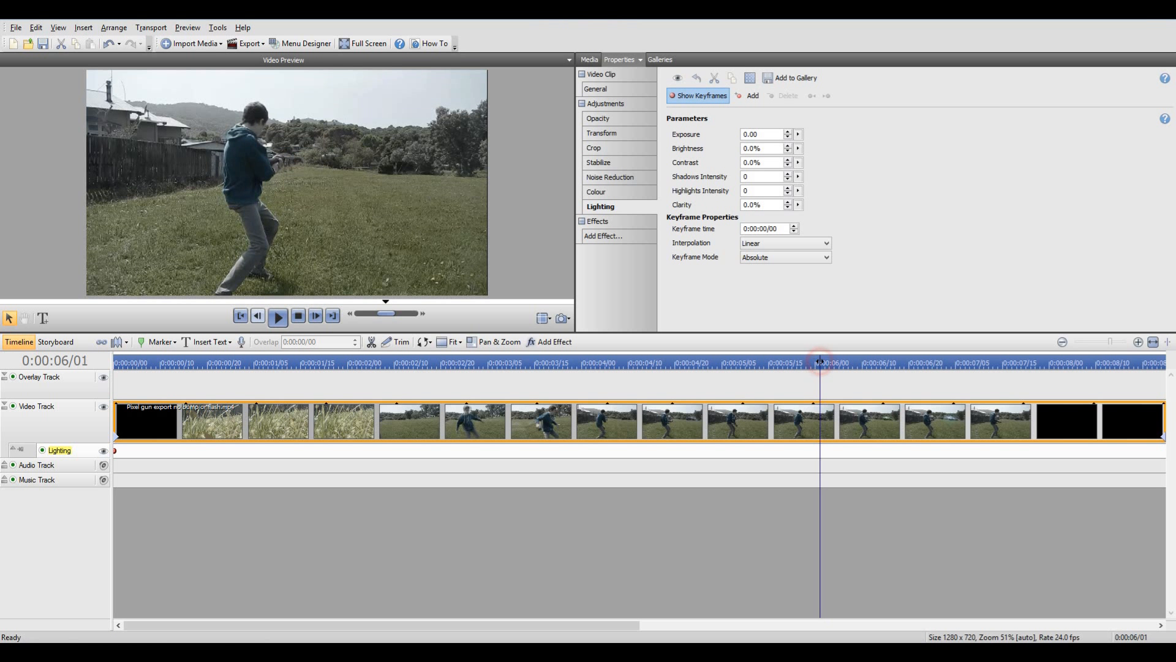
left_click(820, 450)
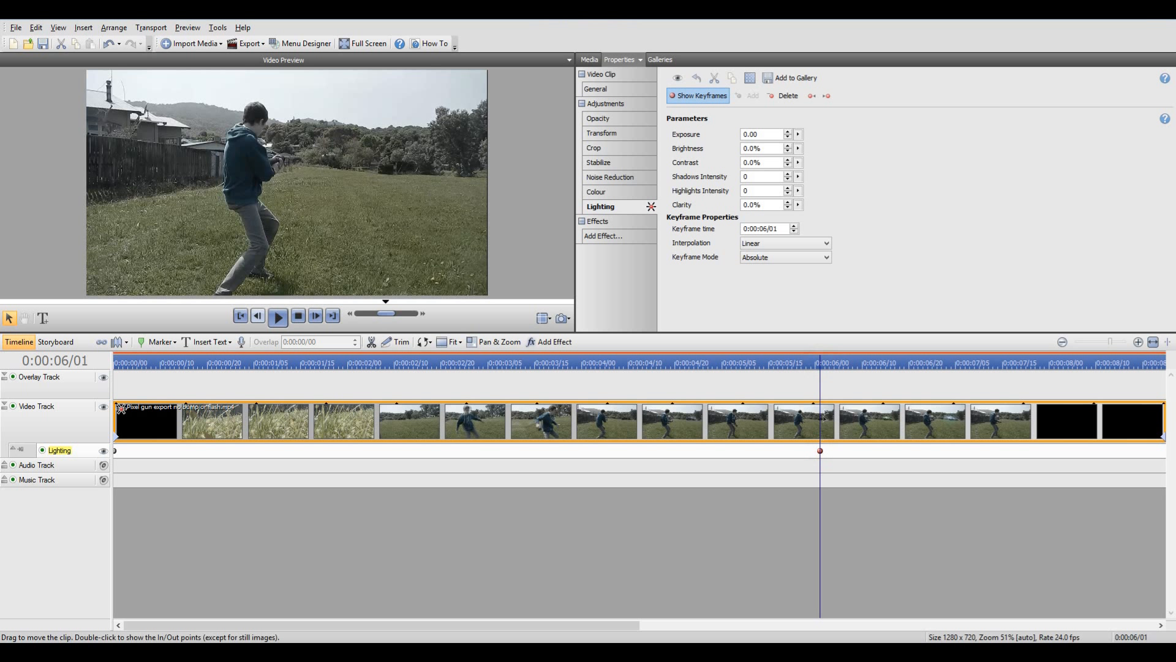
- Add a Lighting keyframe at 0:00:06/02 and set its brightness to 30%
left_click_drag(820, 364, 825, 368)
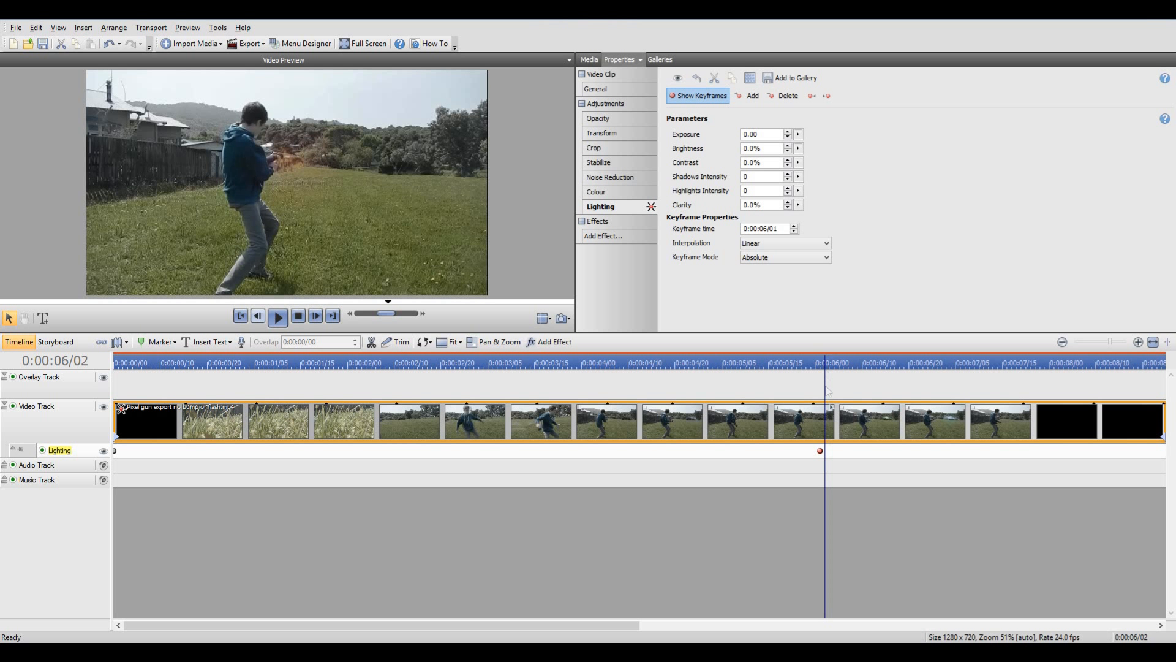
left_click(826, 447)
left_click_drag(824, 364, 824, 370)
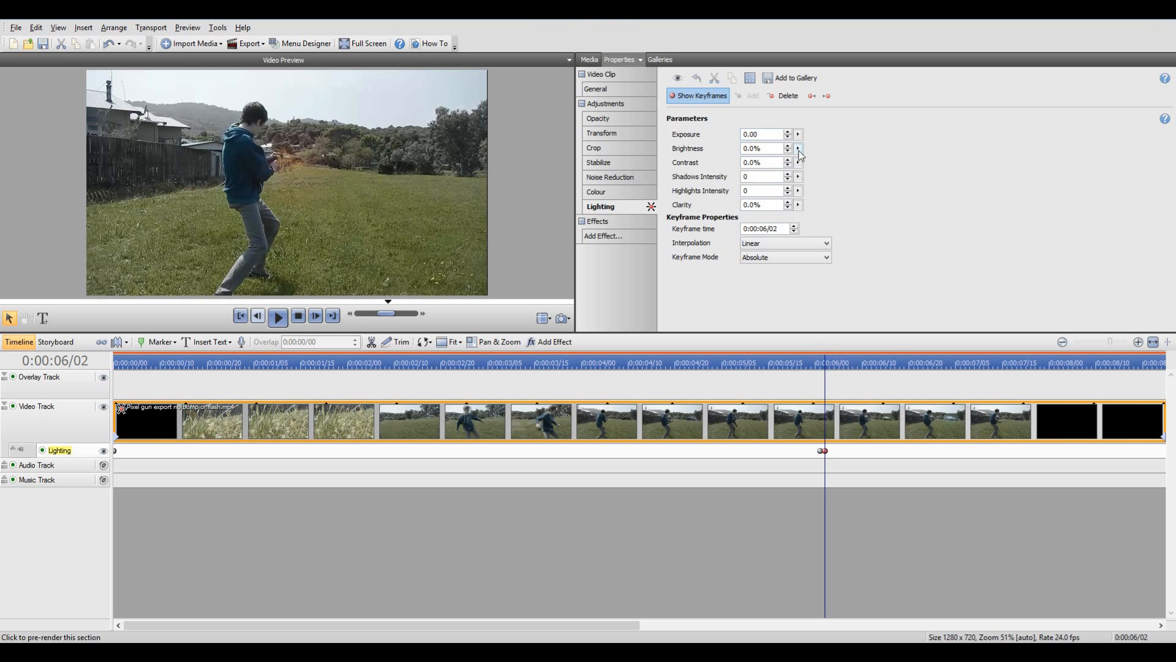
left_click(798, 149)
left_click_drag(800, 158, 823, 166)
- Add a Lighting keyframe at 0:00:06/07 with 0% brightness and play back the flash
left_click_drag(824, 363, 847, 362)
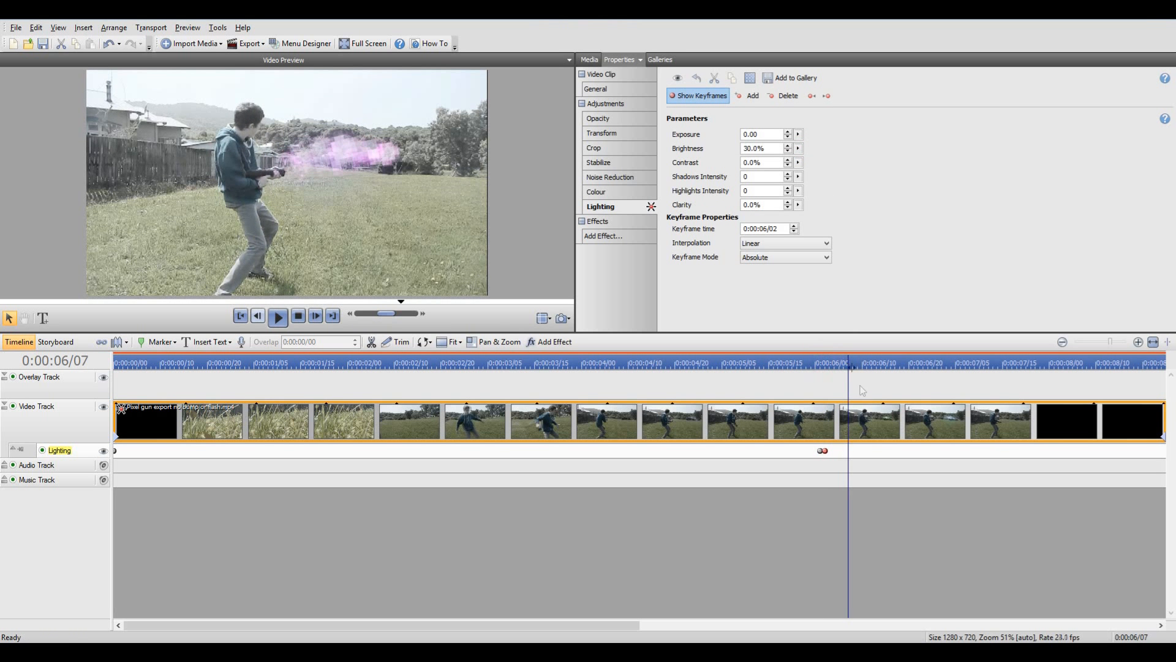
left_click(847, 449)
left_click_drag(798, 151, 787, 163)
left_click(773, 148)
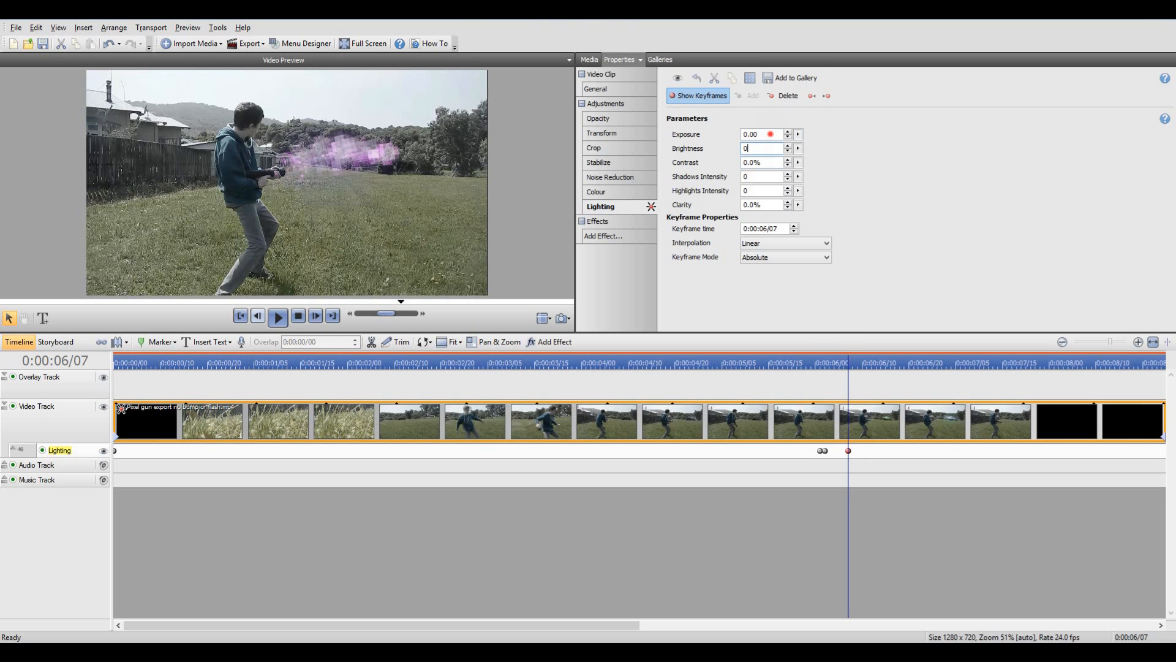
key("Return")
left_click(815, 362)
left_click(277, 318)
left_click(277, 318)
left_click(279, 317)
left_click(279, 317)
- Shift the bright Lighting keyframe to 0:00:06/03, set its brightness to 10% and play the shot
left_click(820, 360)
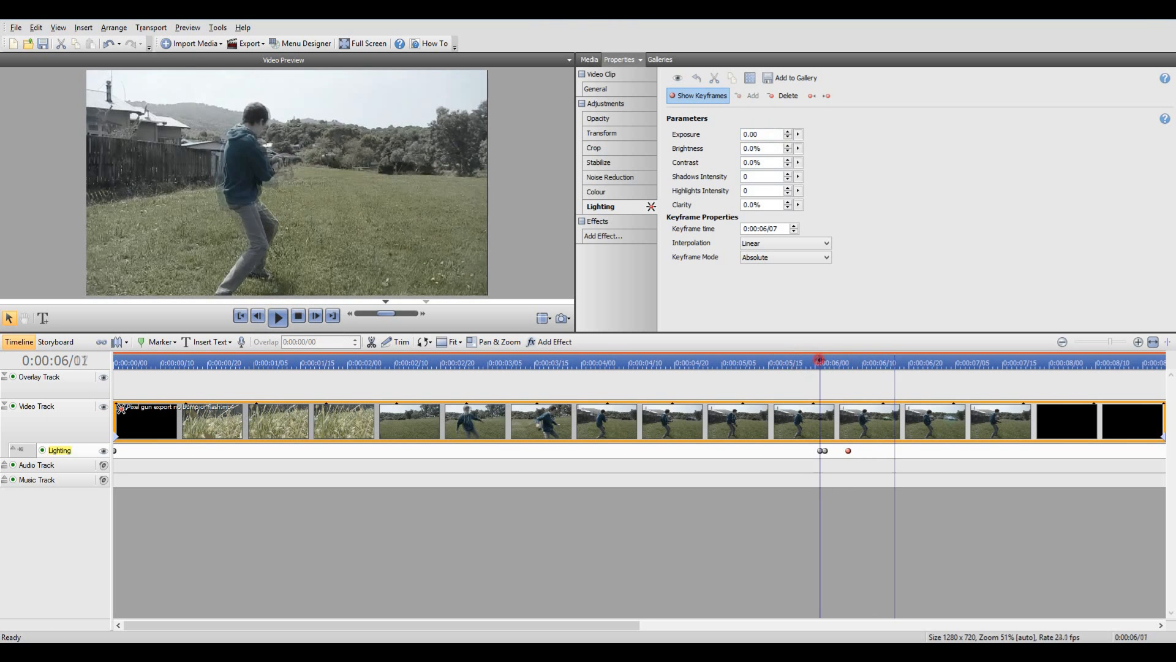
left_click(825, 362)
left_click(825, 451)
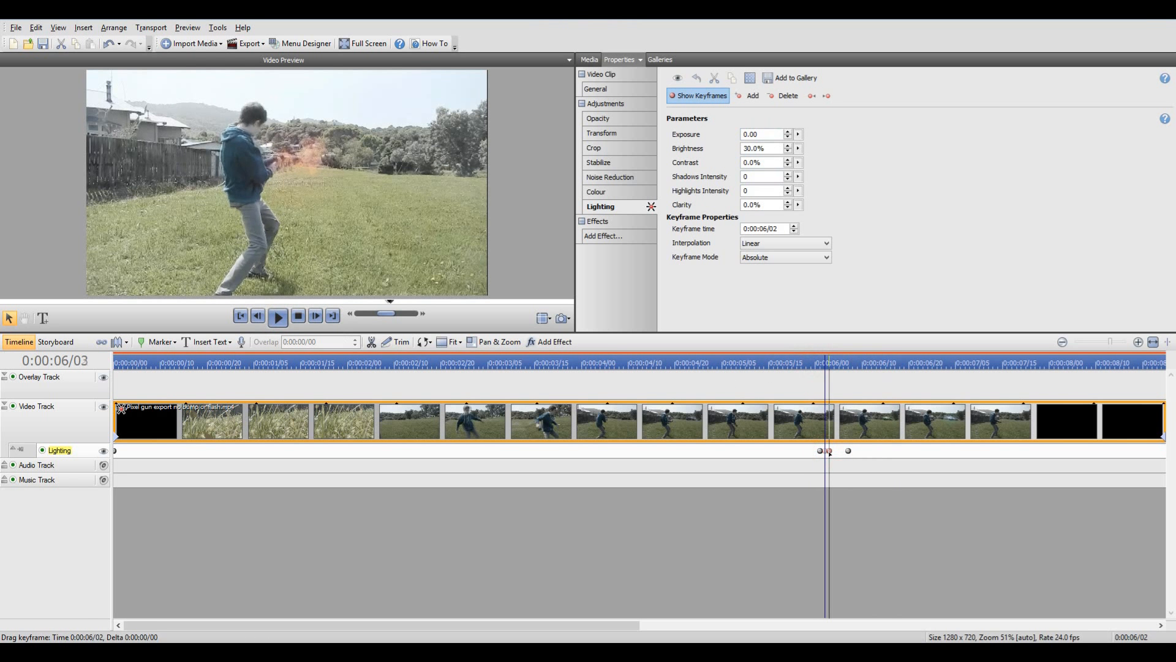
left_click_drag(829, 452, 830, 452)
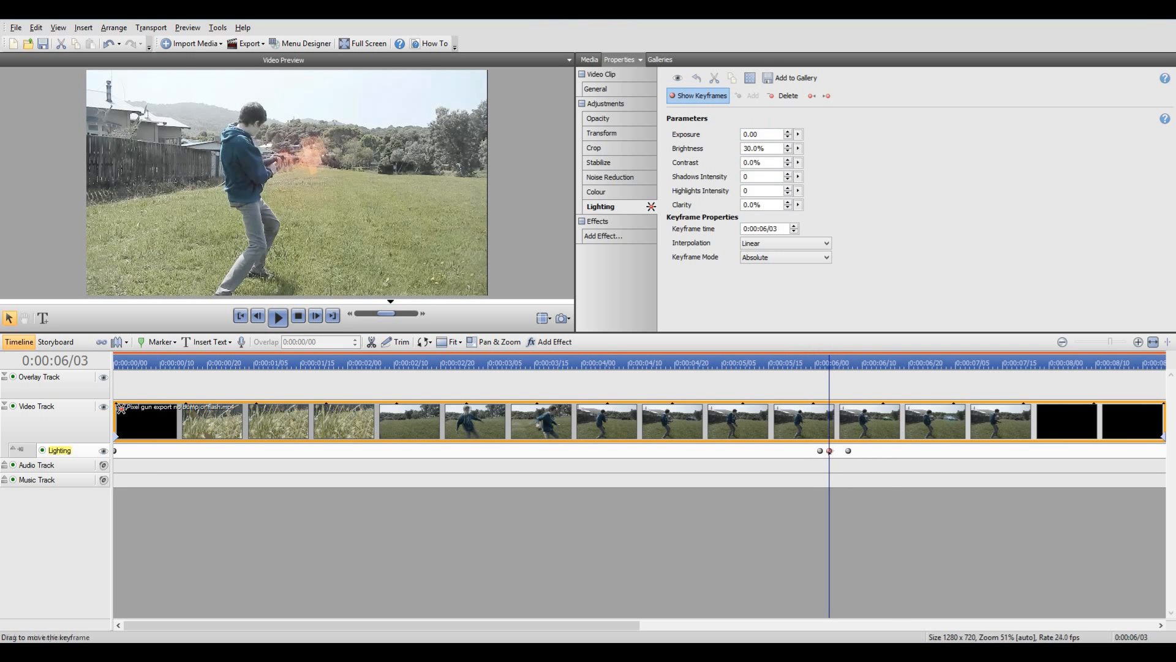
left_click_drag(797, 148, 787, 163)
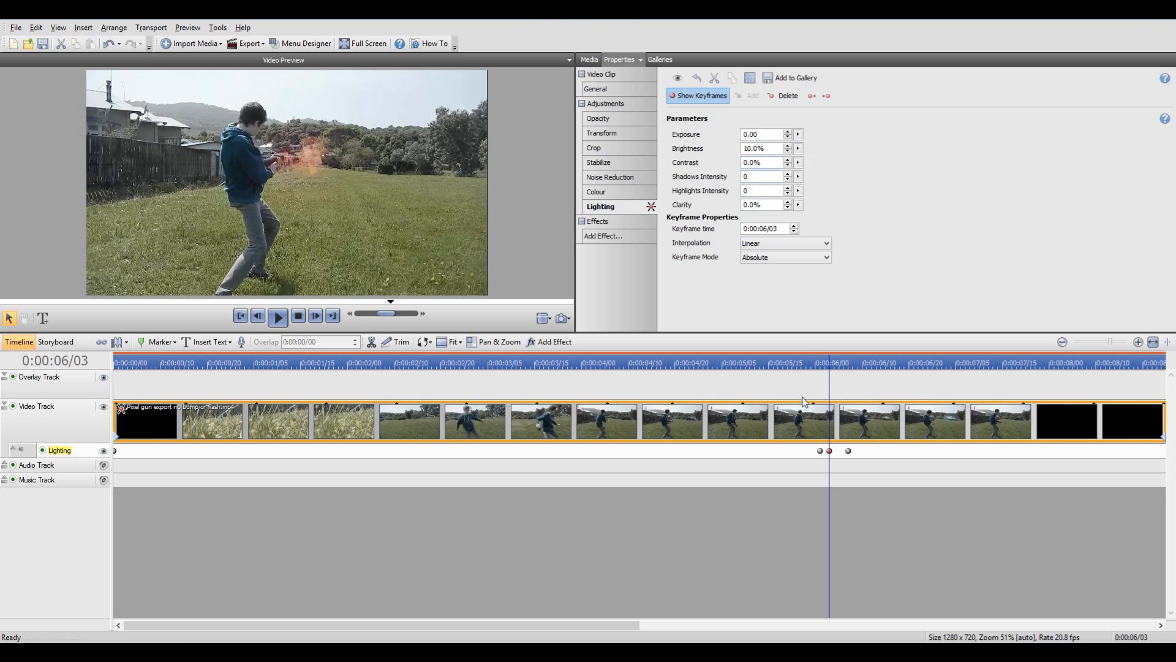
left_click(789, 363)
left_click(277, 317)
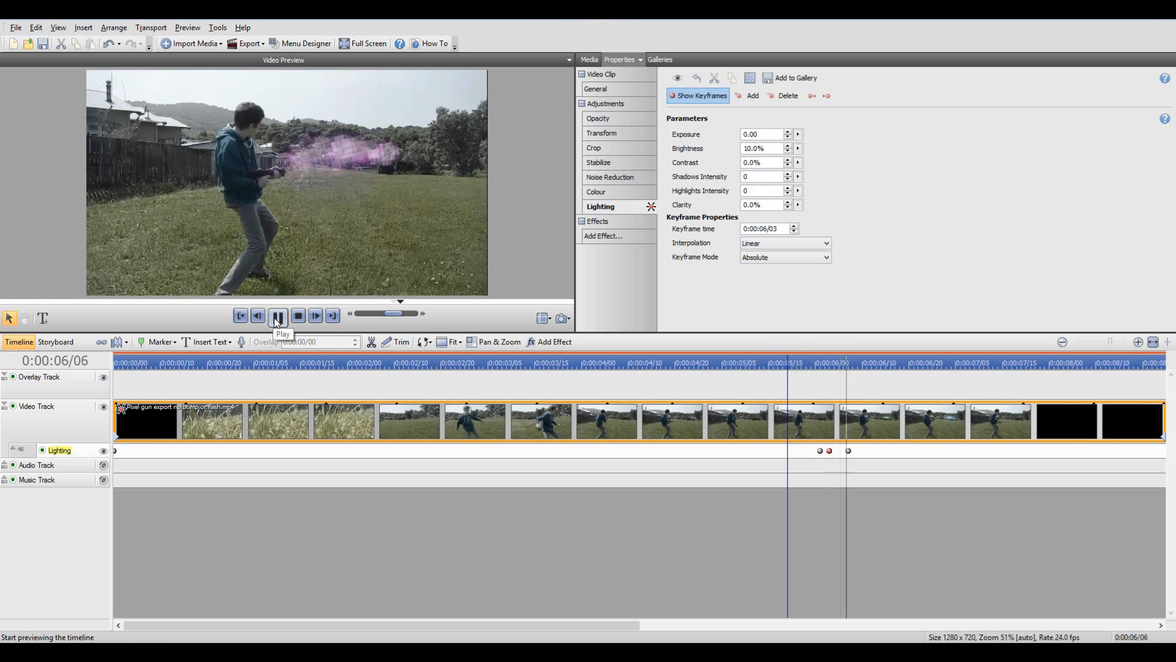
left_click(277, 316)
- Move the bright Lighting keyframe back to 0:00:06/02 and readjust its brightness
left_click(827, 362)
left_click_drag(827, 363, 830, 364)
left_click_drag(829, 451, 823, 451)
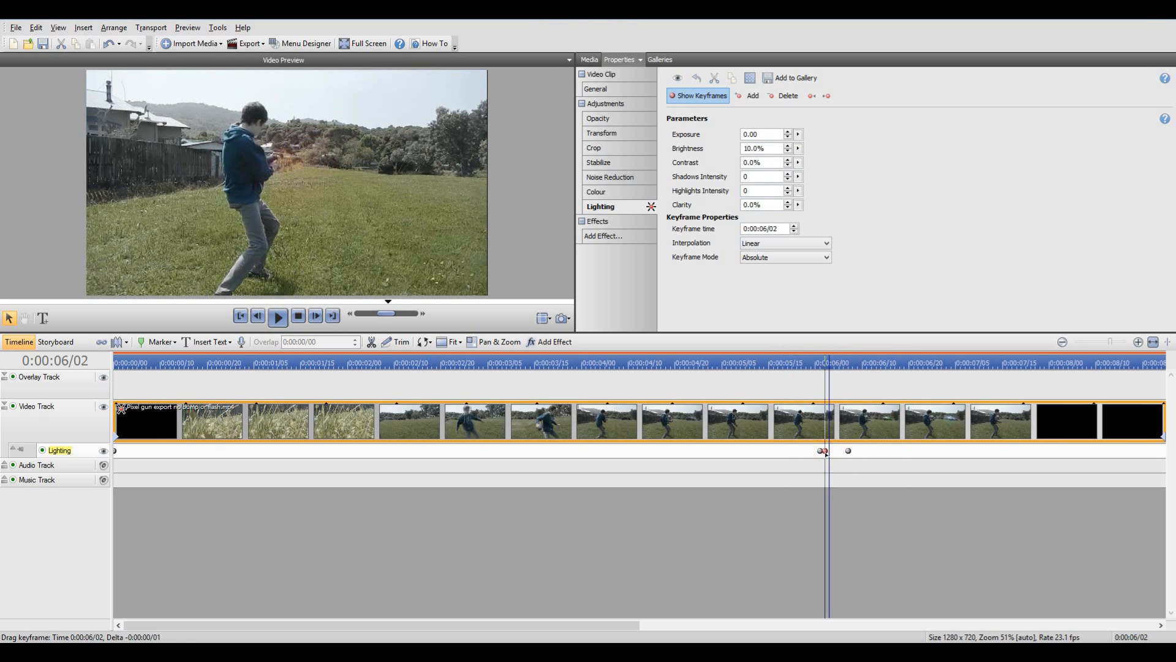
left_click_drag(798, 150, 802, 160)
left_click(278, 317)
left_click(787, 362)
- Move the final Lighting keyframe to 0:00:06/18 for a slower fade and play back from 0:00:05/19
left_click(848, 450)
left_click_drag(872, 455, 899, 452)
left_click(805, 362)
left_click_drag(790, 363, 788, 363)
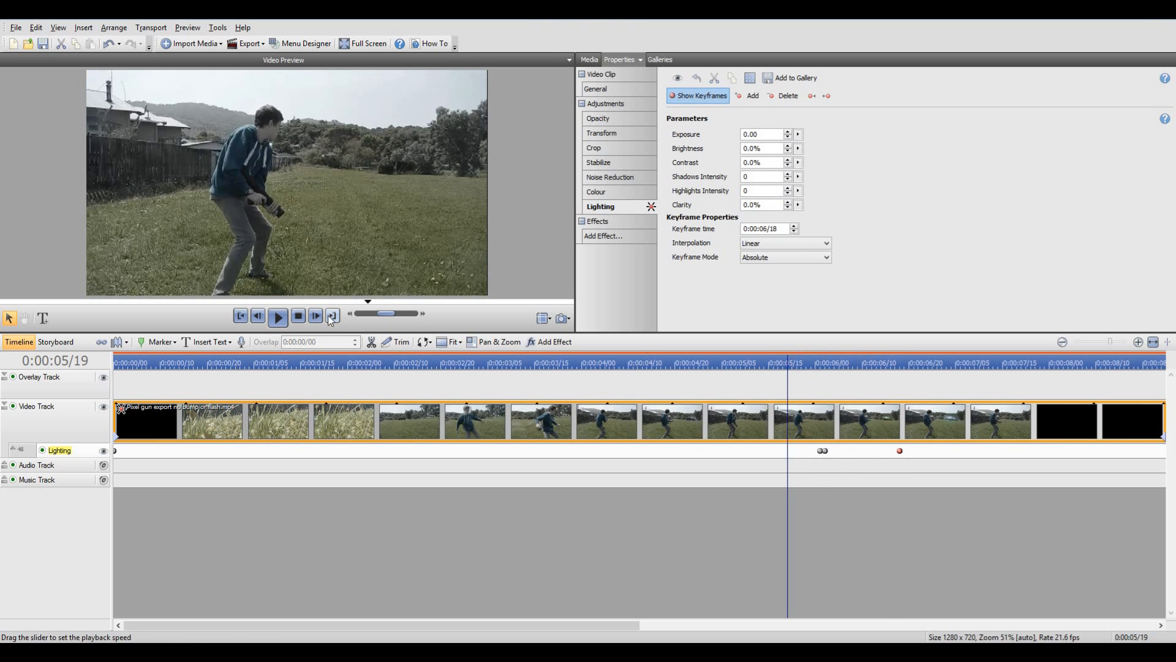
left_click(279, 318)
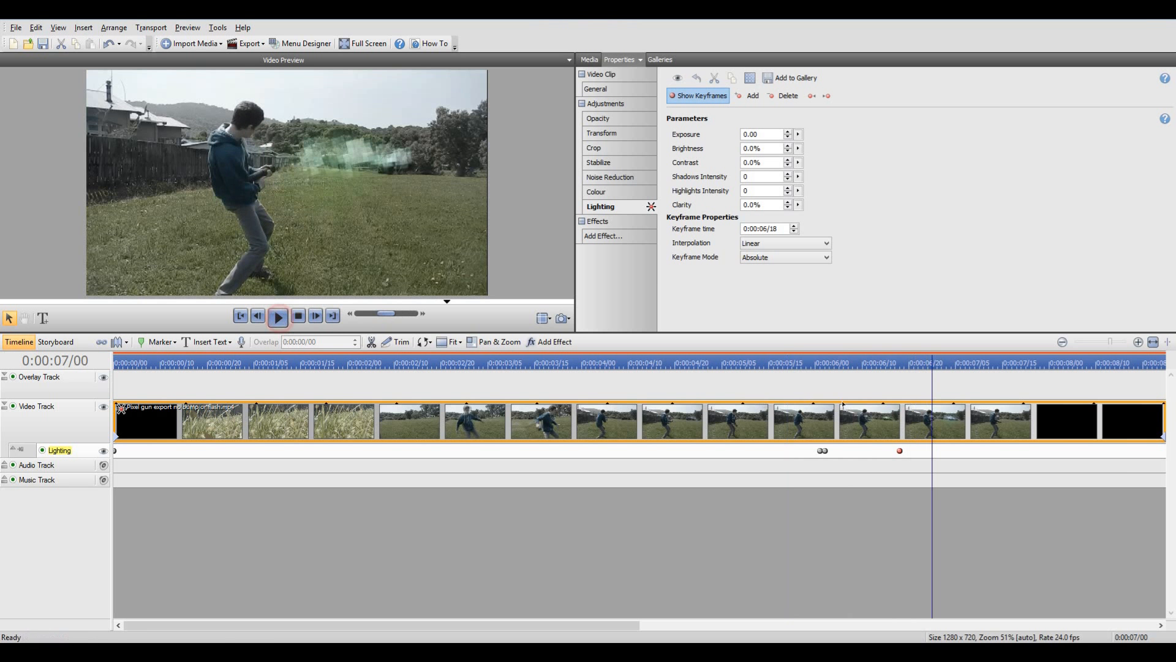
- Copy the three Lighting keyframes of the first flash and paste them at 0:00:06/20 for the second gunshot
mouse_move(900, 364)
left_mouse_down()
mouse_move(888, 364)
mouse_move(950, 364)
mouse_move(896, 365)
mouse_move(940, 366)
mouse_move(919, 375)
left_mouse_up()
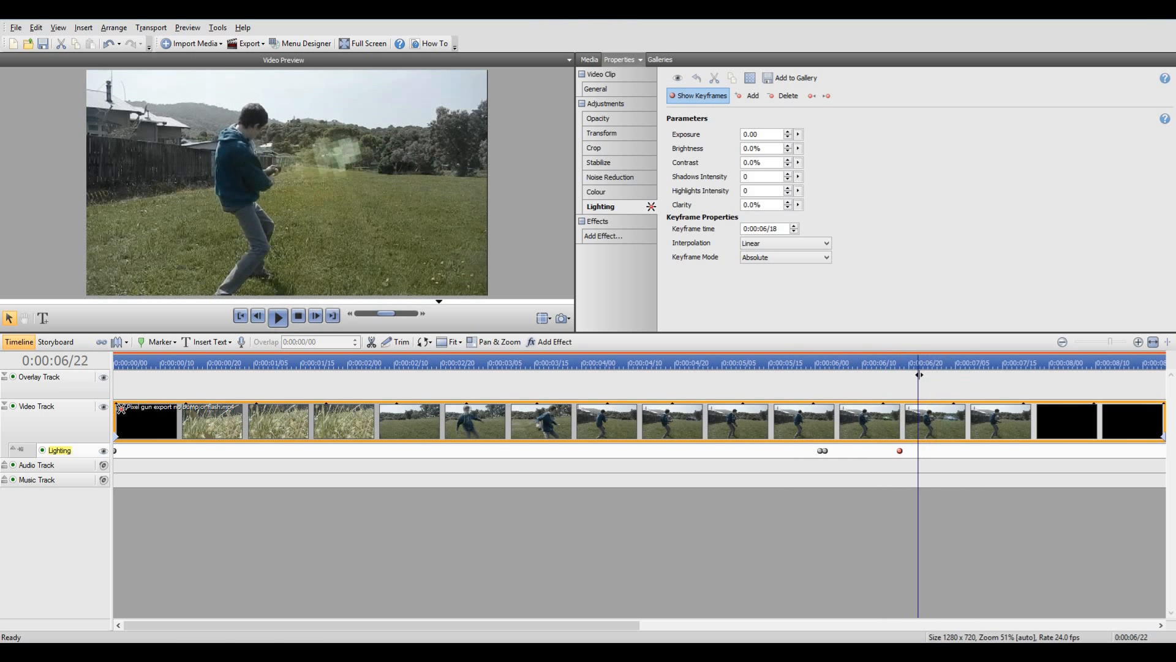
left_click_drag(907, 453, 827, 450)
left_click_drag(814, 457, 809, 452)
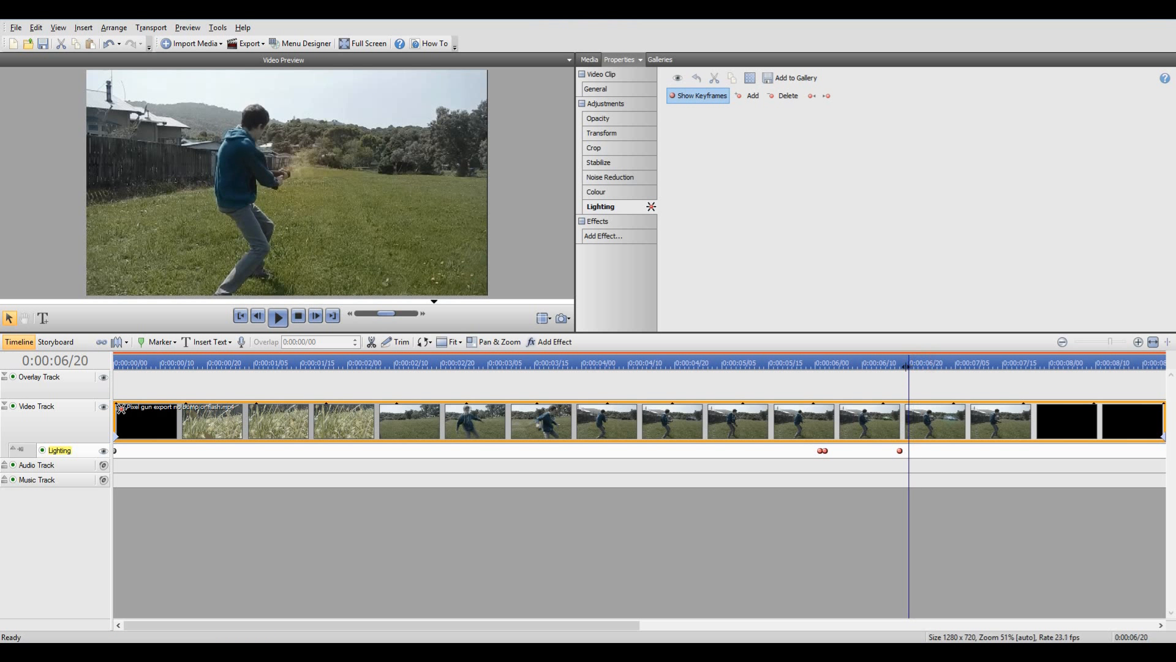
mouse_move(920, 368)
left_mouse_down()
mouse_move(931, 370)
mouse_move(909, 373)
left_mouse_up()
key("ctrl+v")
- Play and scrub through both gunshots to check the brightness flashes
left_click_drag(910, 363, 793, 391)
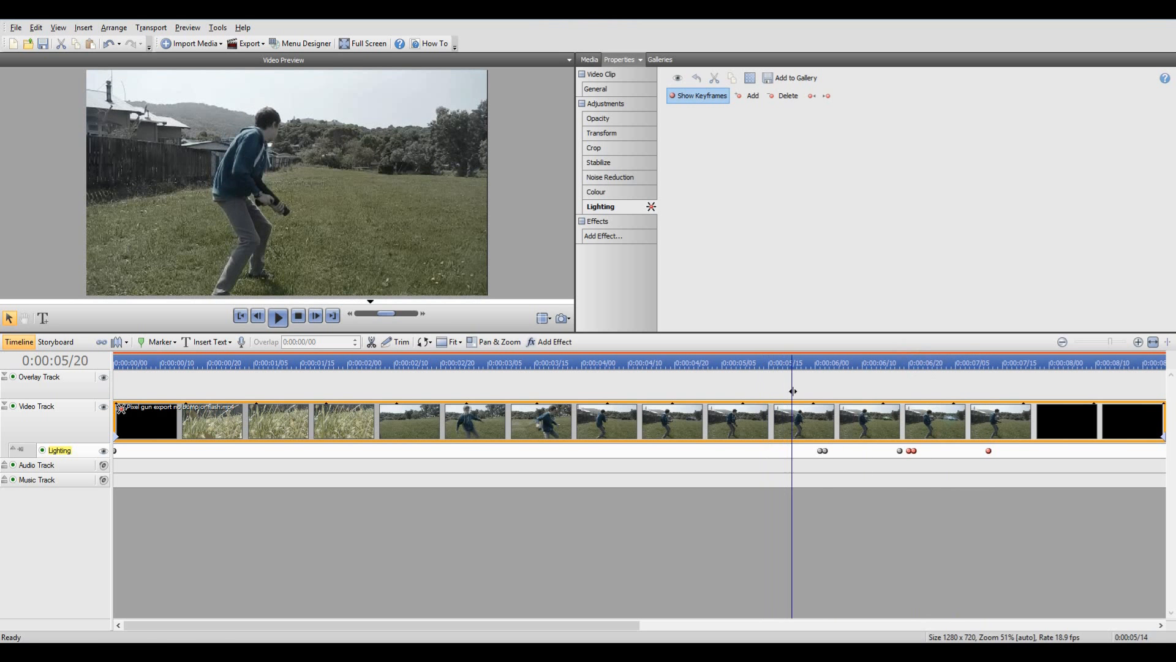
left_click(279, 323)
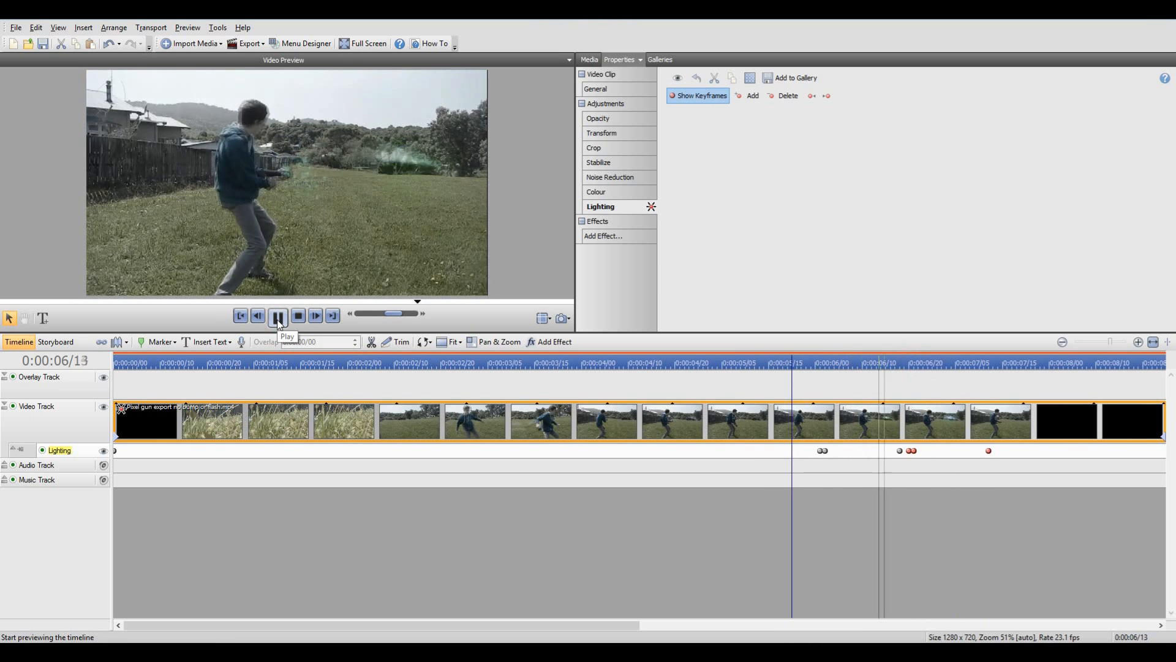
left_click(278, 318)
left_click(813, 366)
mouse_move(811, 369)
left_mouse_down()
mouse_move(915, 376)
mouse_move(801, 382)
mouse_move(825, 383)
left_mouse_up()
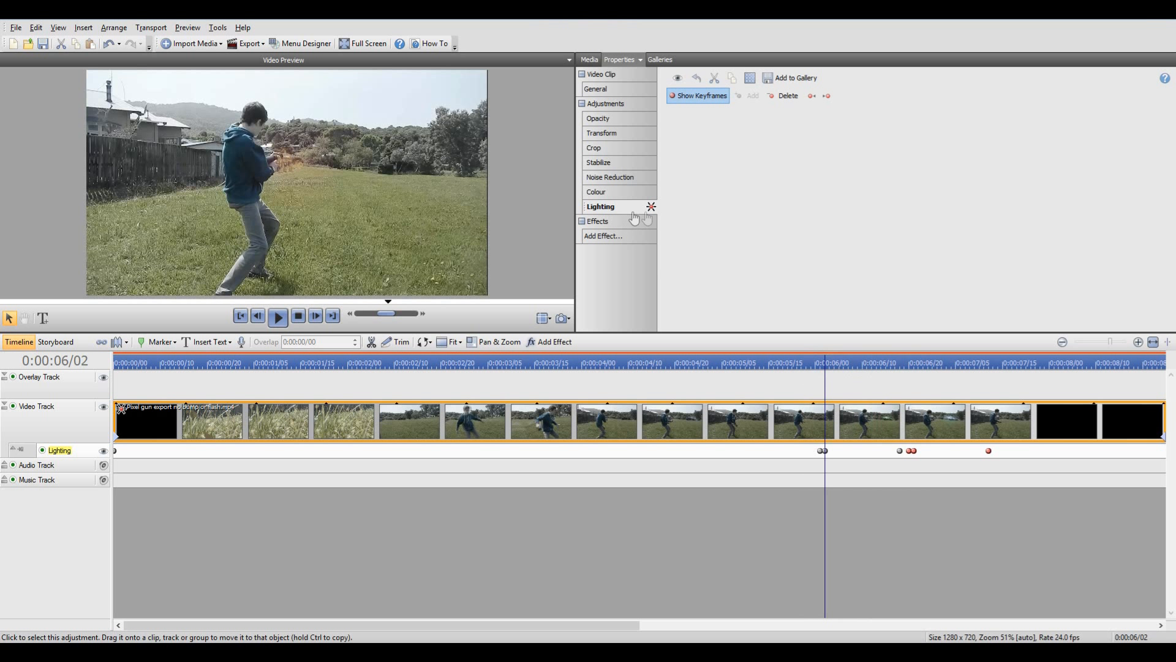
left_click_drag(828, 369, 820, 366)
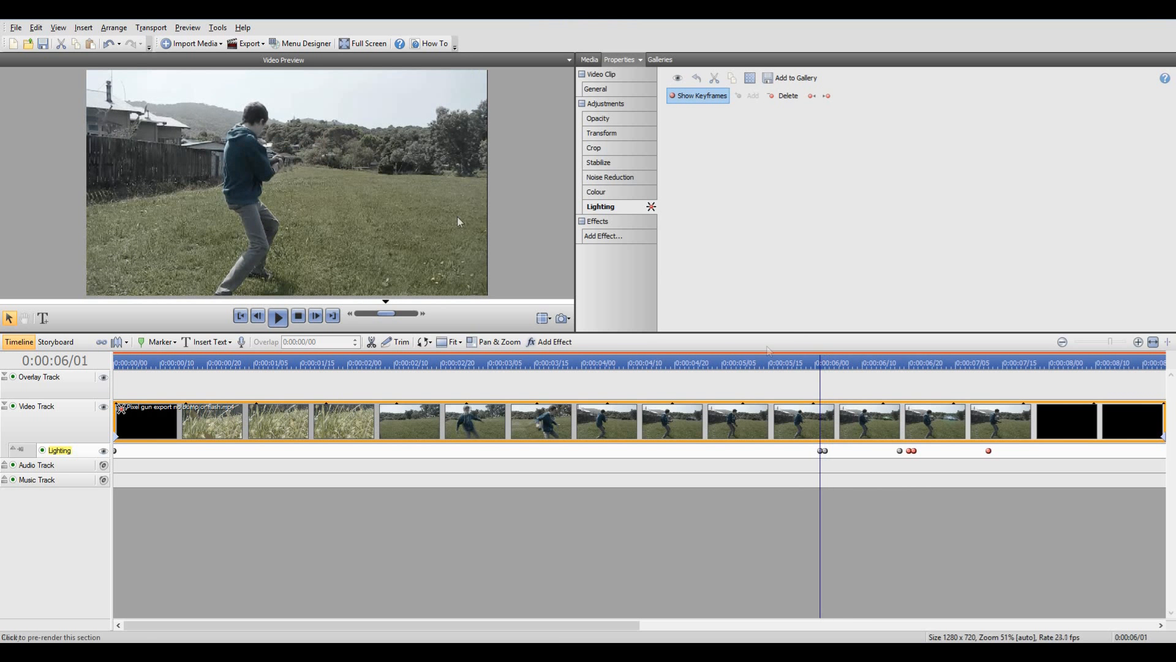
key("space")
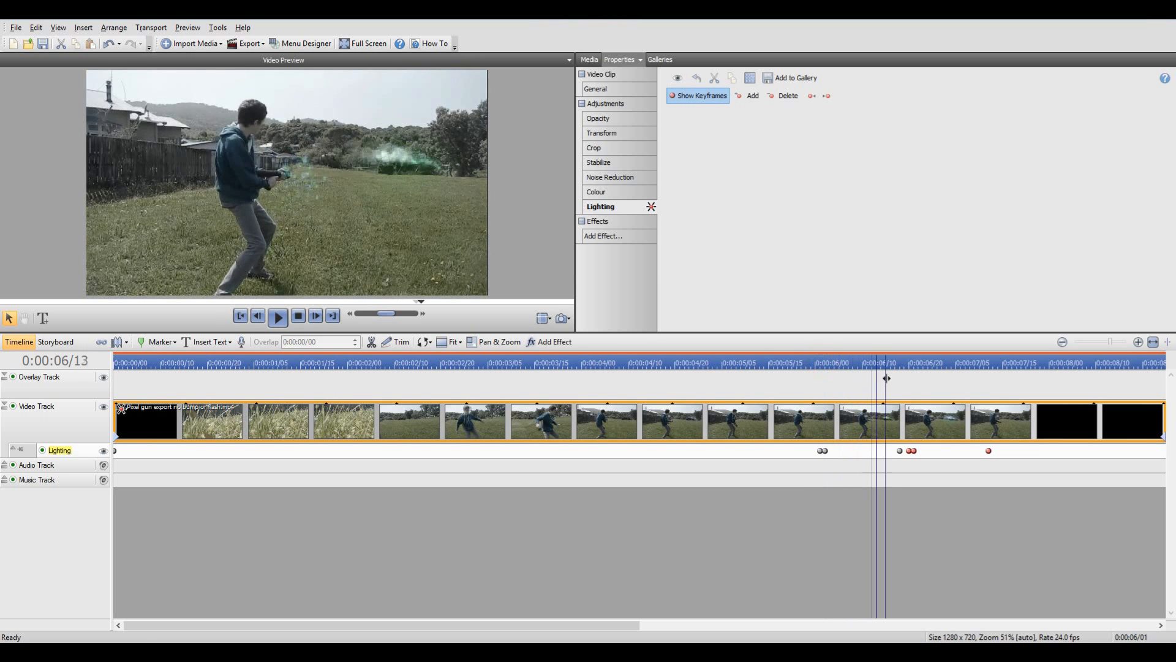
key("space")
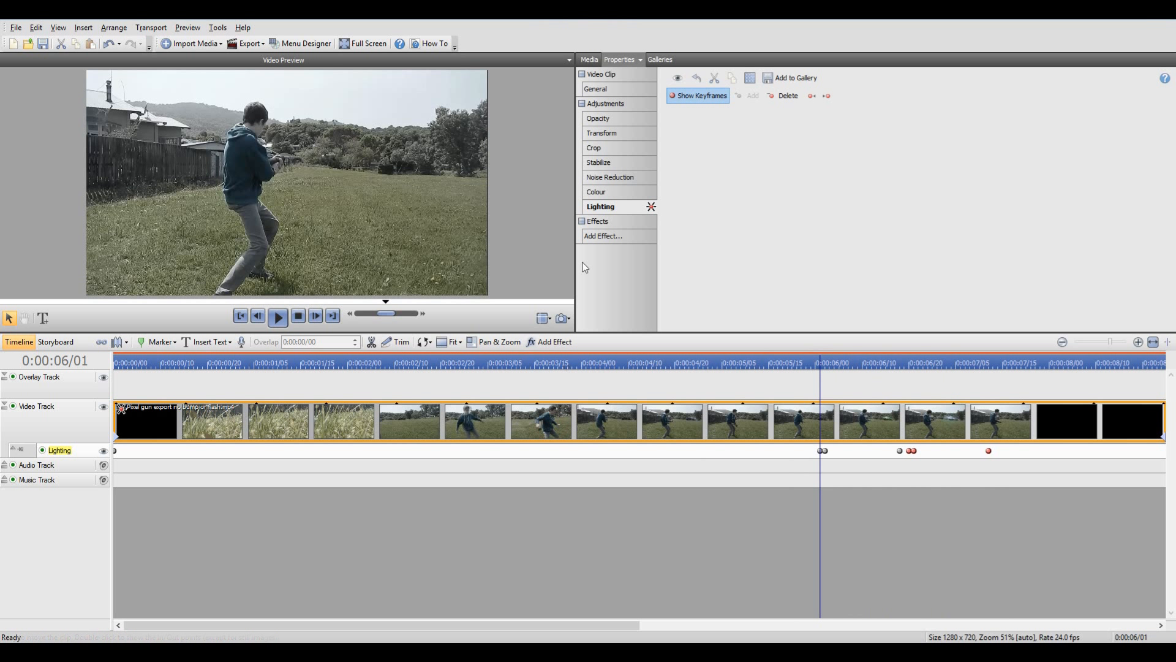
- Show the clip's Transform keyframes and add one at 0:00:06/01
left_click(621, 139)
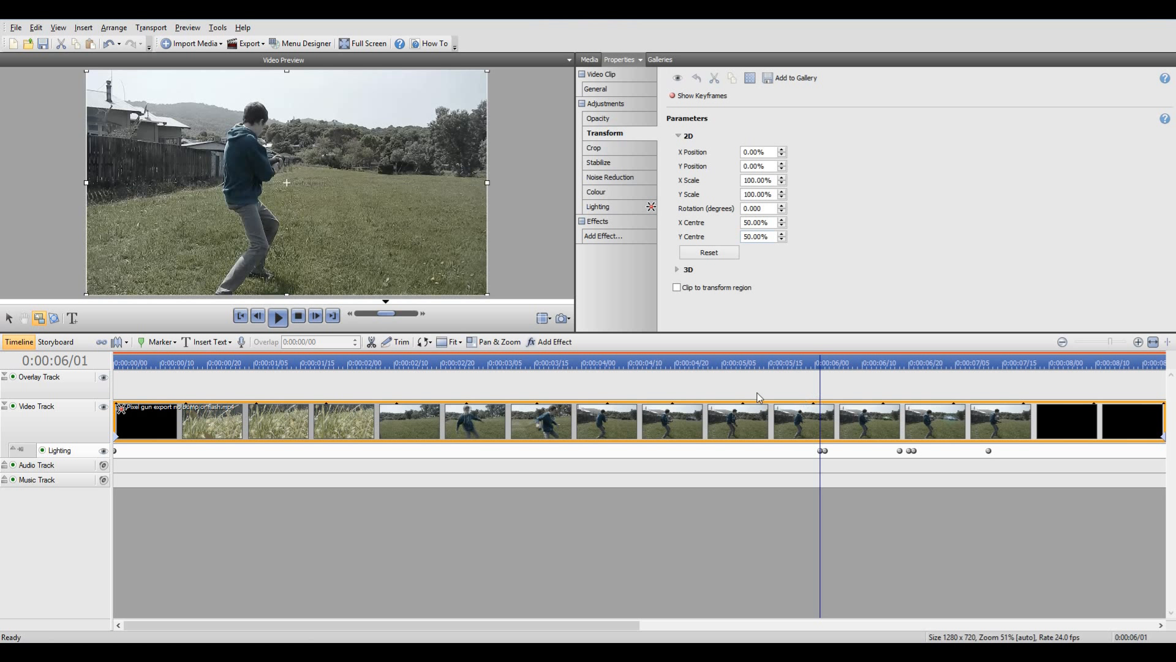
left_click(701, 98)
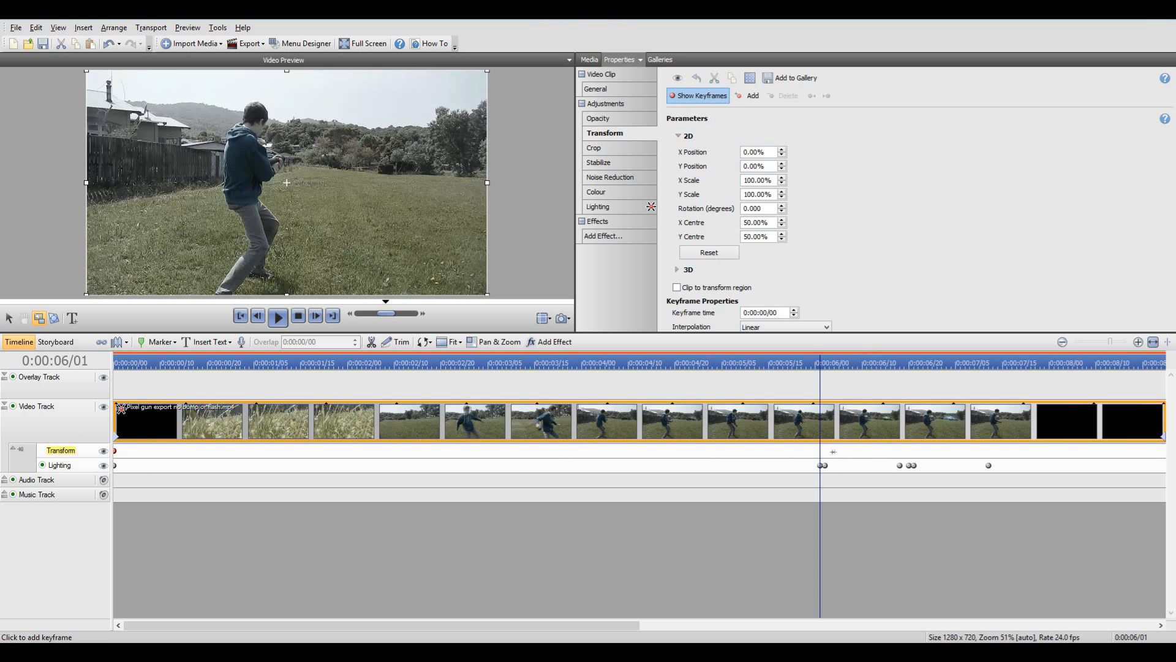
left_click_drag(820, 362, 820, 362)
left_click(820, 449)
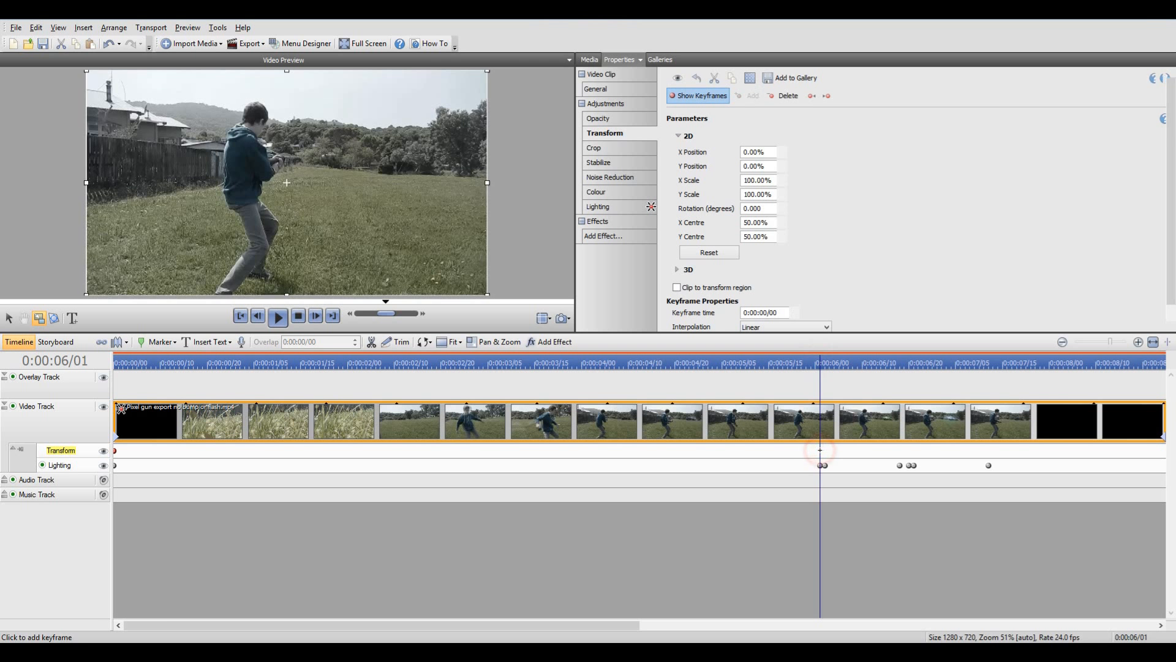
- Add a Transform keyframe at 0:00:06/03, just after the first gunshot's starting keyframe
left_click_drag(819, 362, 828, 361)
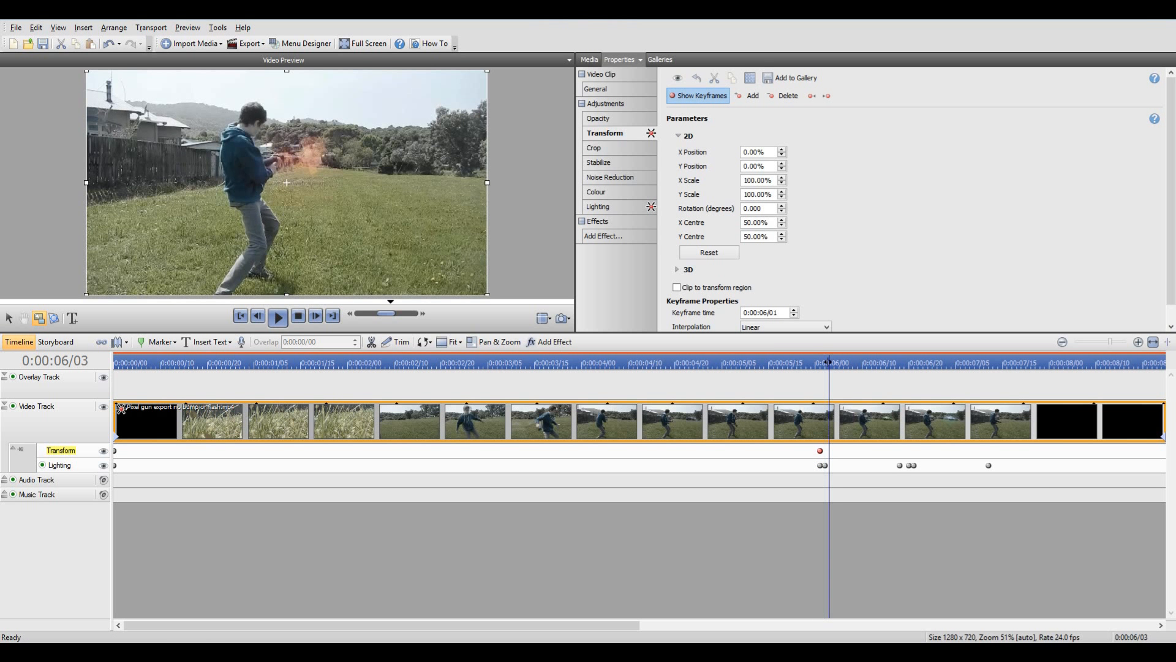
double_click(830, 450)
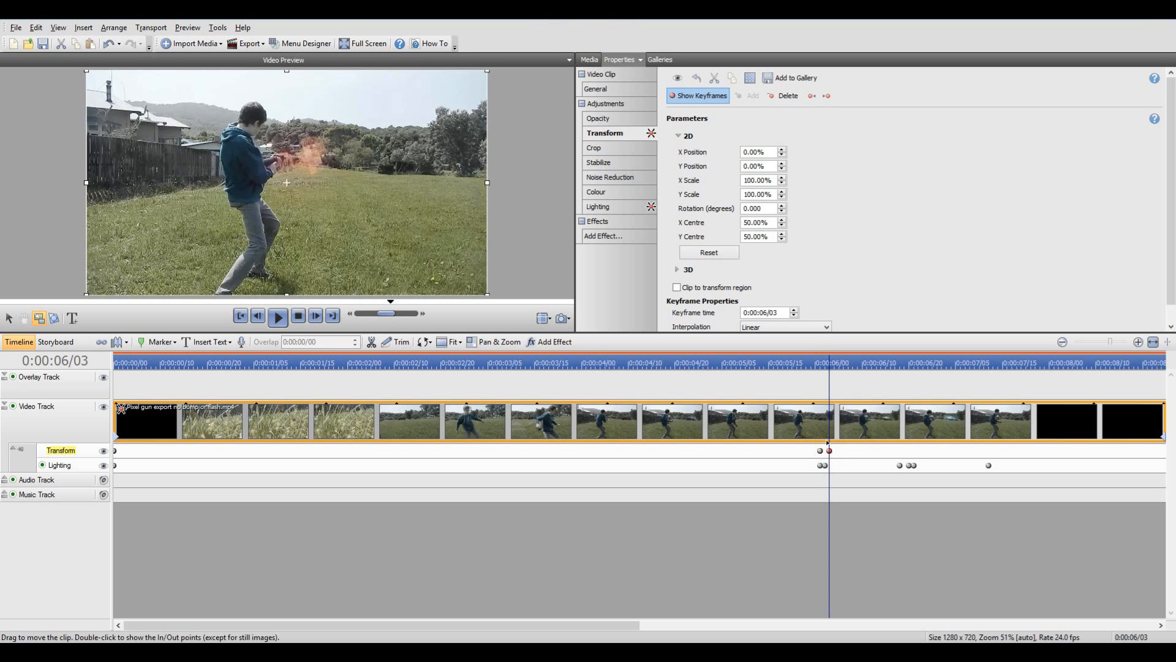
scroll(329, 210, "down", 2)
scroll(329, 210, "up", 1)
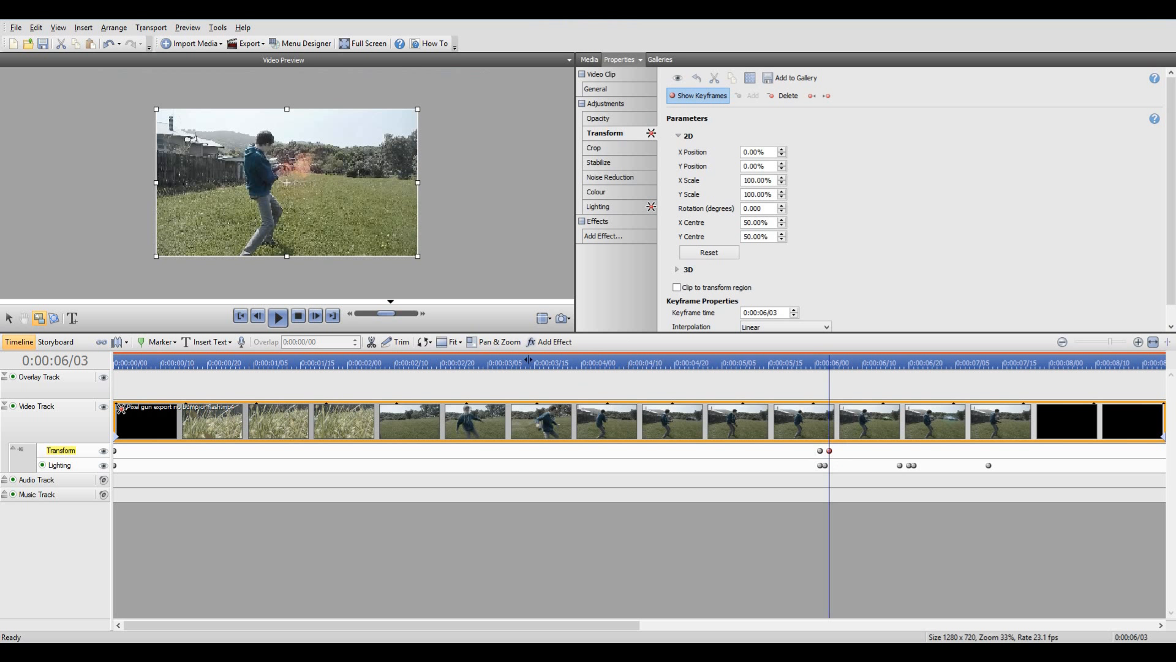
scroll(329, 210, "up", 1)
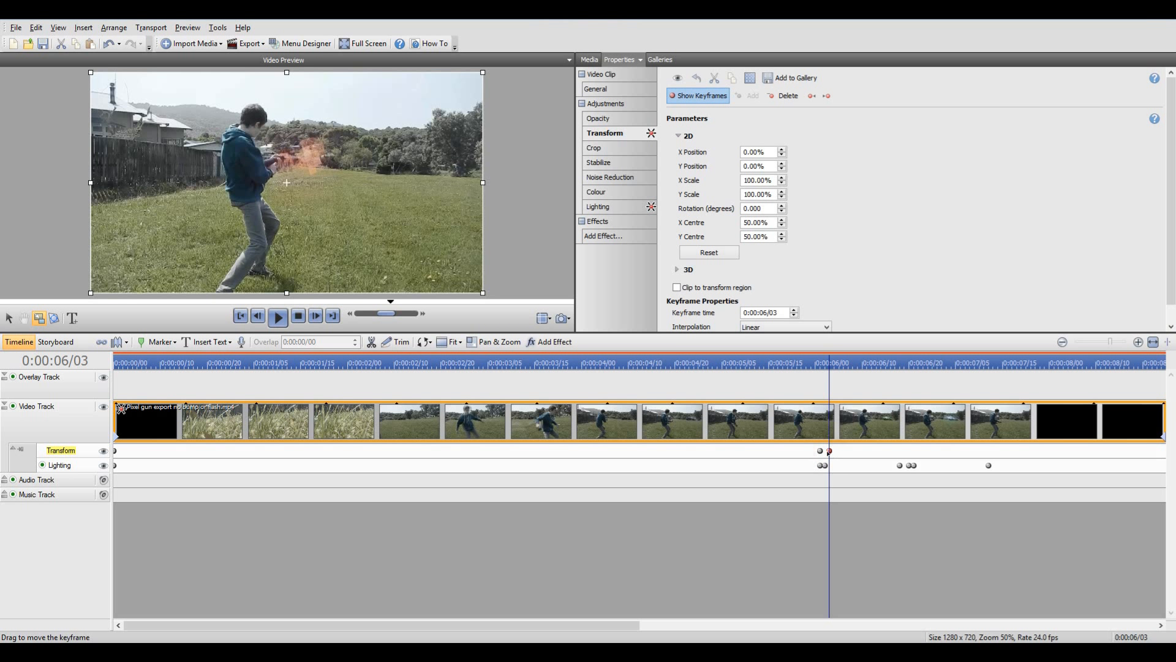
scroll(387, 130, "down", 1)
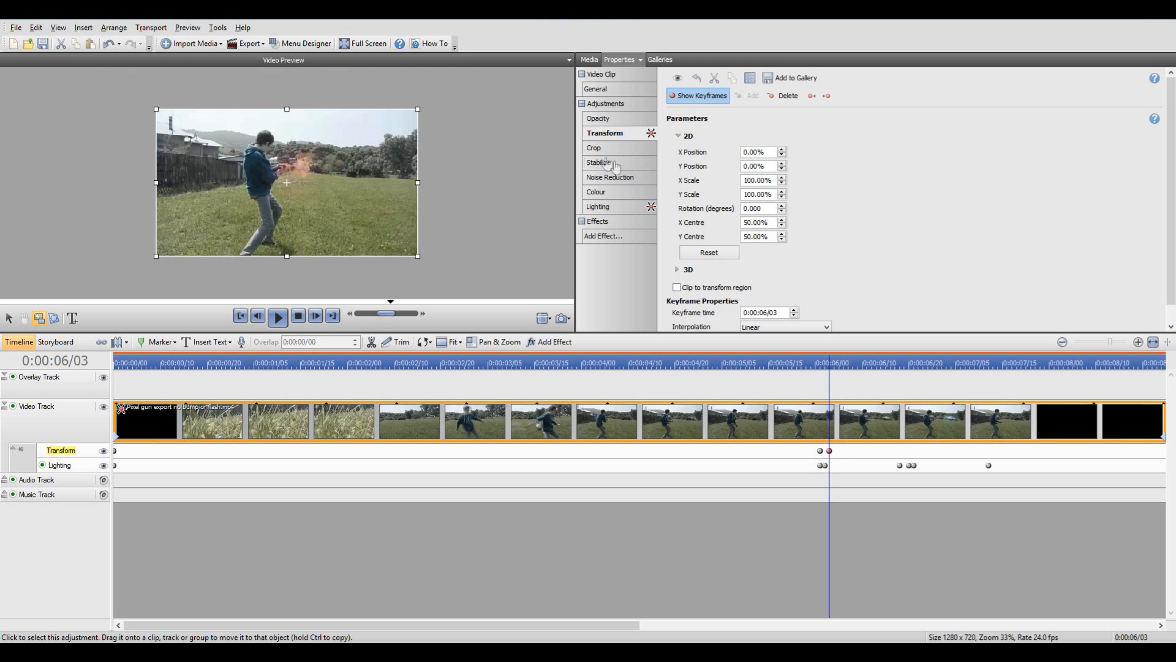
- Try to raise the X Scale of the 0:00:06/03 Transform keyframe to 100.90%, and revert it
double_click(773, 181)
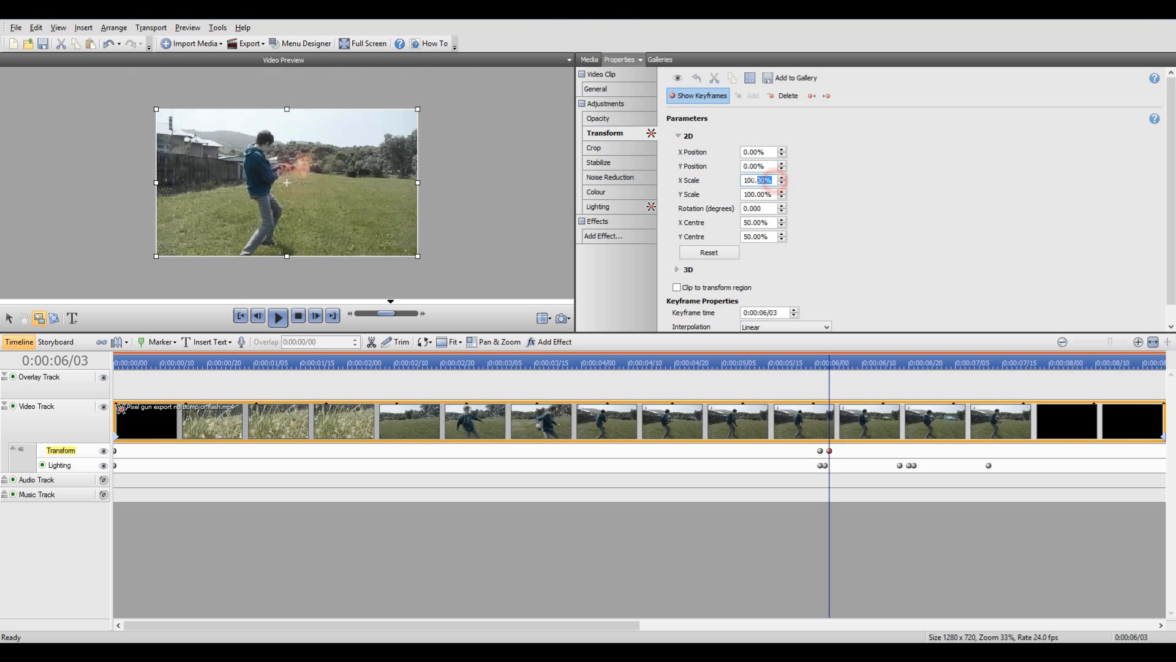
left_click(782, 177)
left_click(782, 177)
left_click(782, 177)
left_click(782, 177)
left_click(782, 178)
left_click(783, 177)
left_click(783, 177)
left_click(783, 177)
left_click(782, 177)
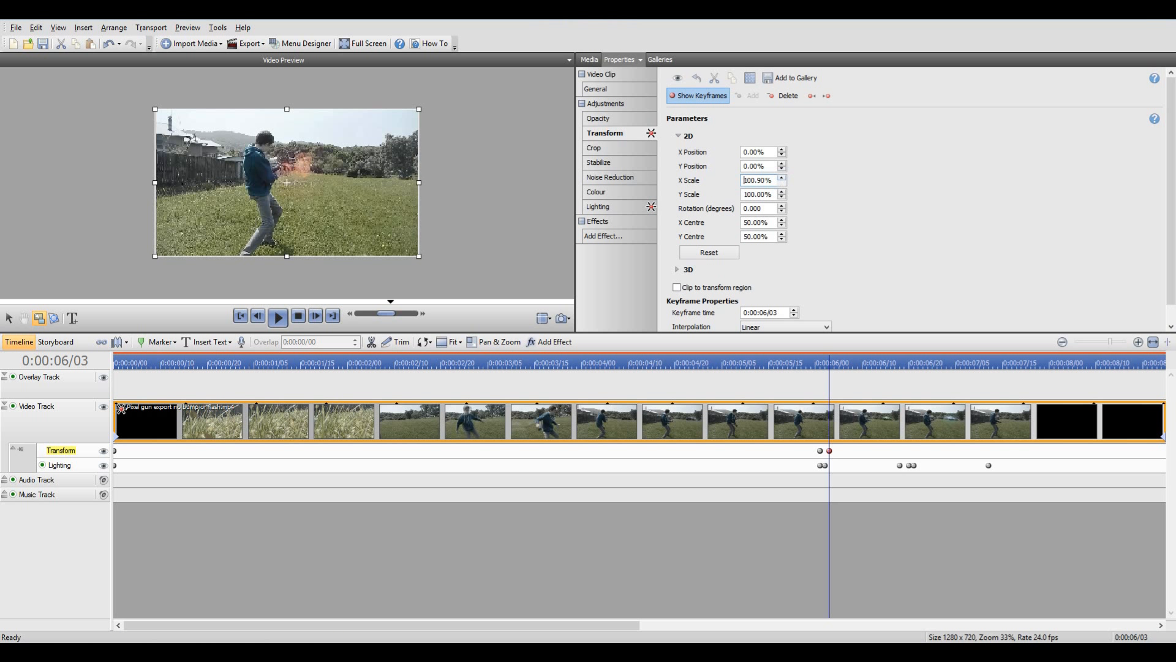
left_click(762, 166)
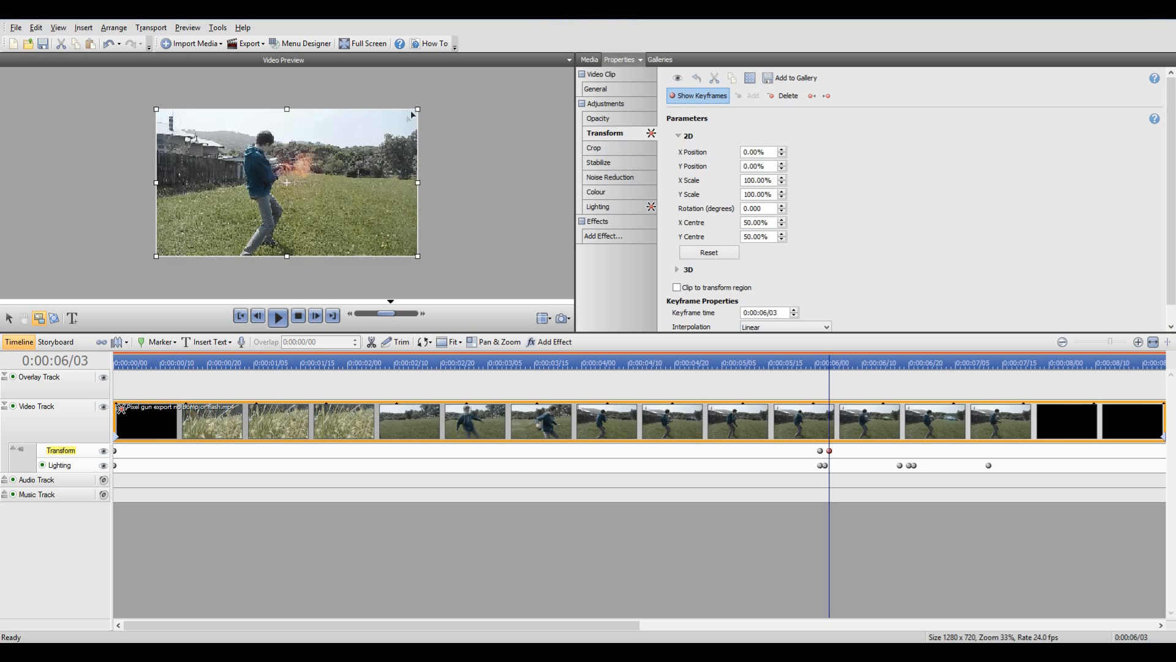
- Enlarge the frame at 0:00:06/03 to about 113.75% scale and reposition it to about -0.39% X and 0.21% Y
left_click_drag(417, 109, 466, 105)
left_click_drag(402, 157, 384, 169)
scroll(307, 234, "up", 1)
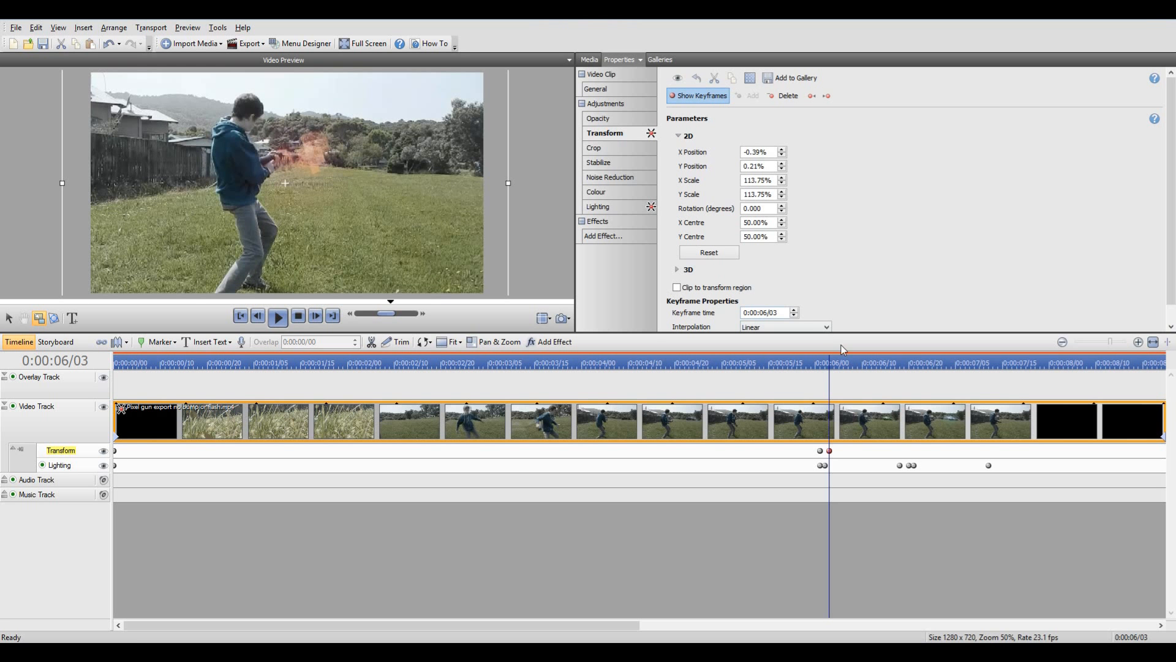
- Add a Transform keyframe at 0:00:06/16 with X and Y Scale at 100% and X and Y Position at 0%
left_click_drag(830, 361, 890, 358)
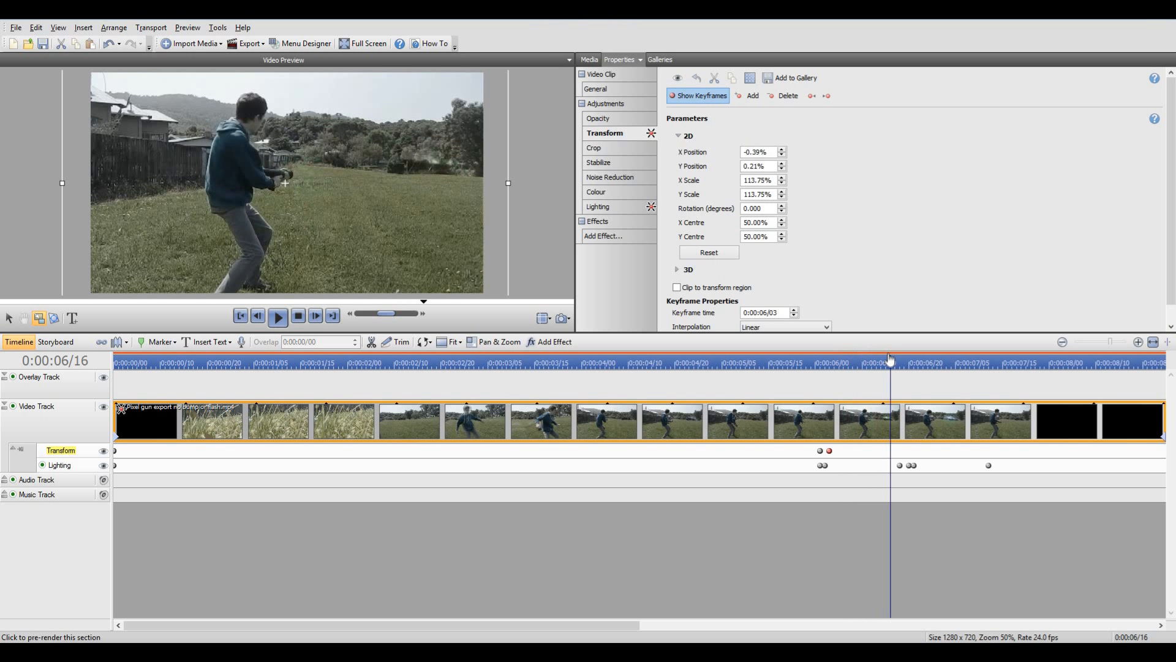
left_click(890, 452)
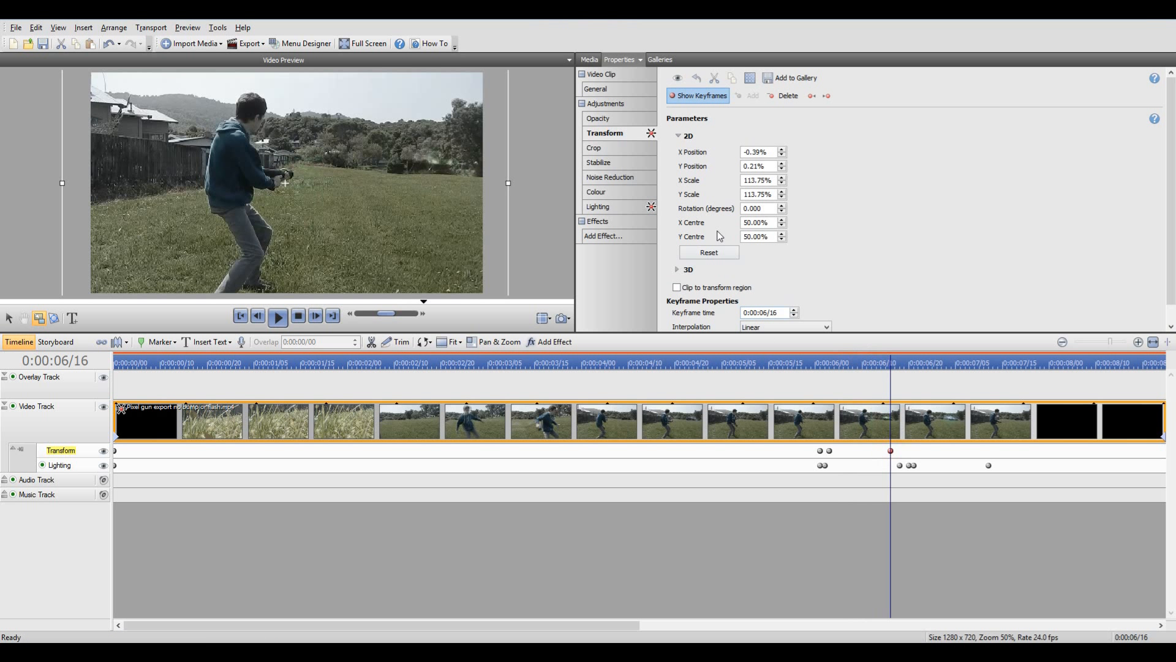
double_click(773, 180)
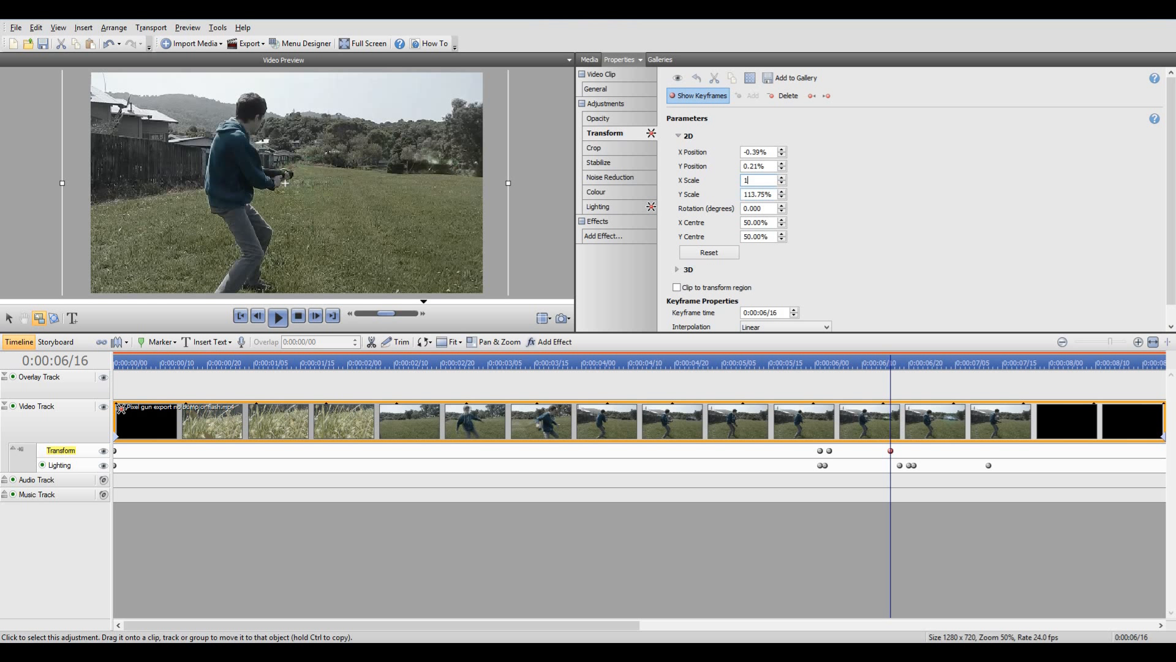
type("100")
double_click(776, 194)
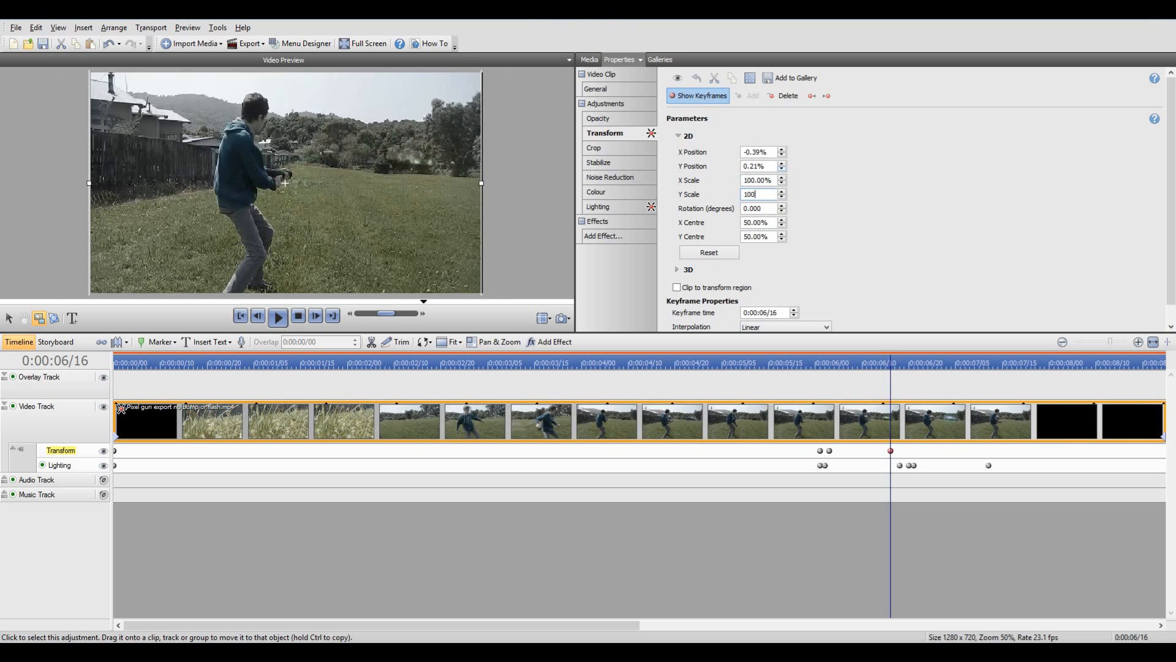
left_click(773, 152)
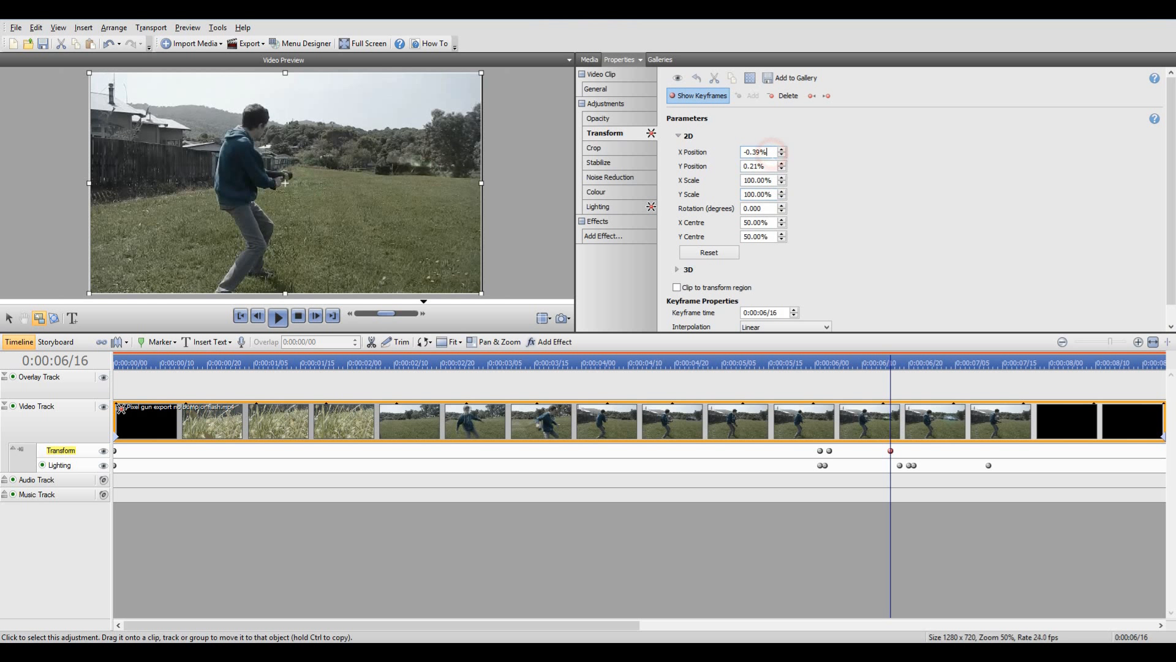
double_click(768, 164)
type("0")
left_click(758, 180)
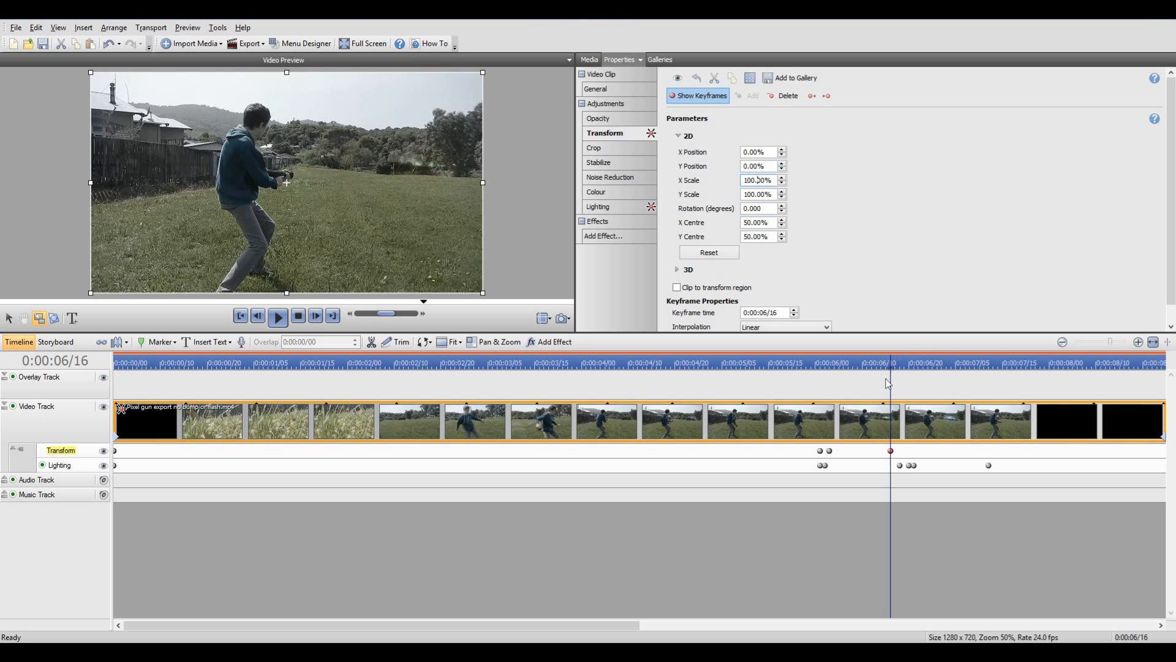
- Delete the manually adjusted Transform keyframe at 0:00:06/16 and add a fresh one at the same time
right_click(893, 460)
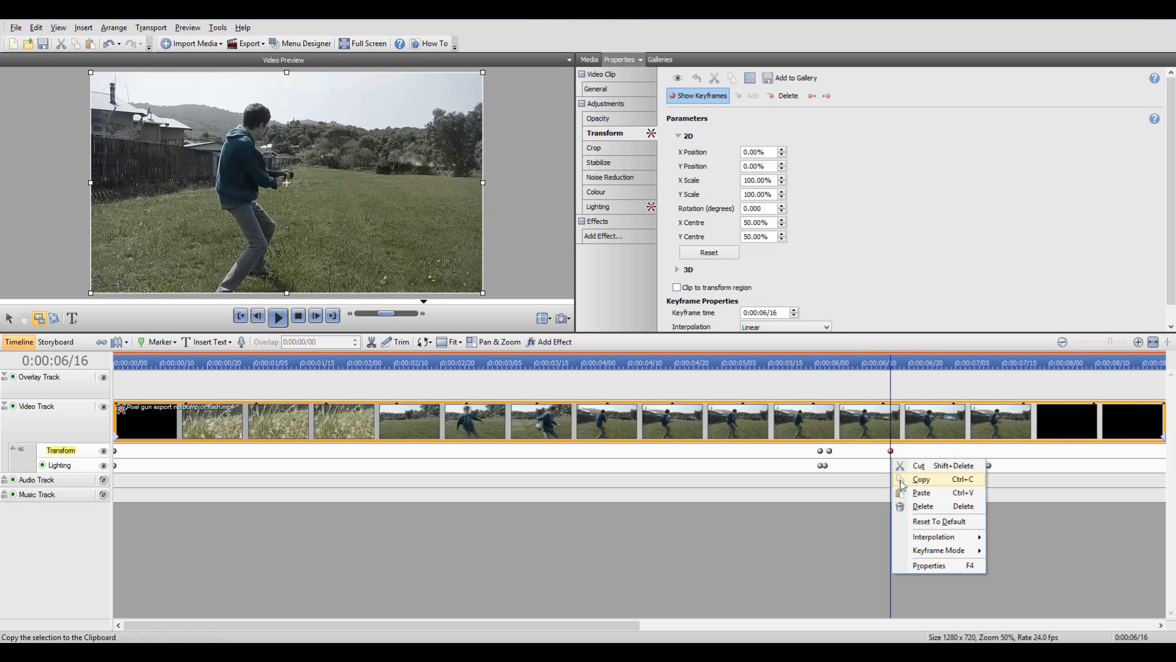
left_click(922, 506)
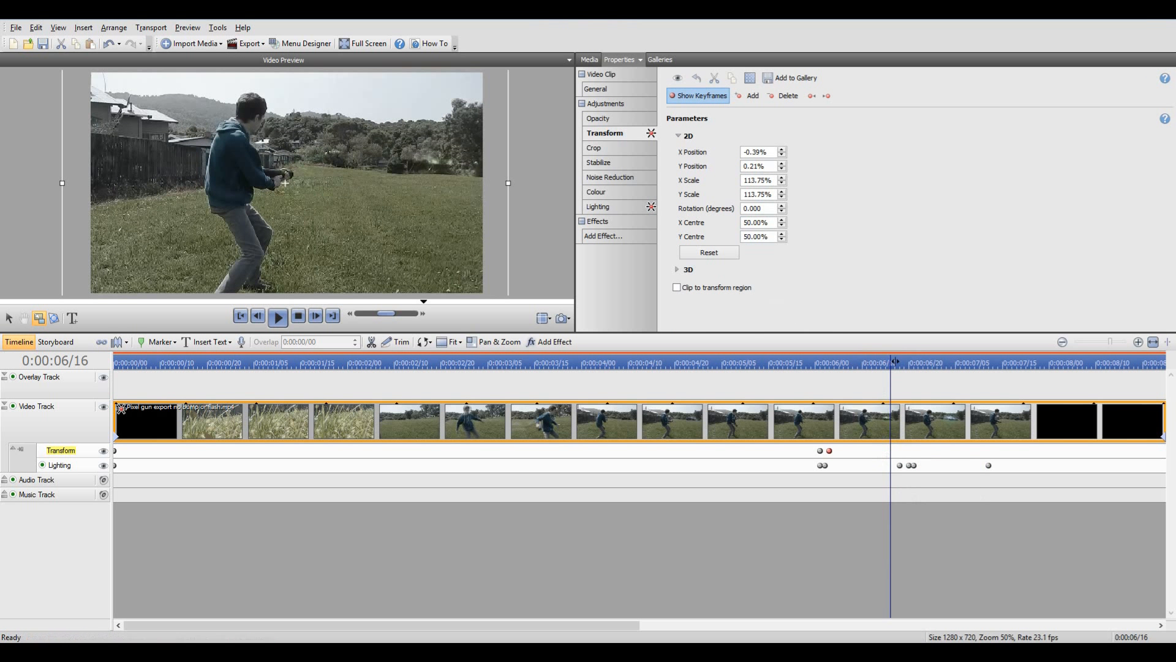
left_click(890, 450)
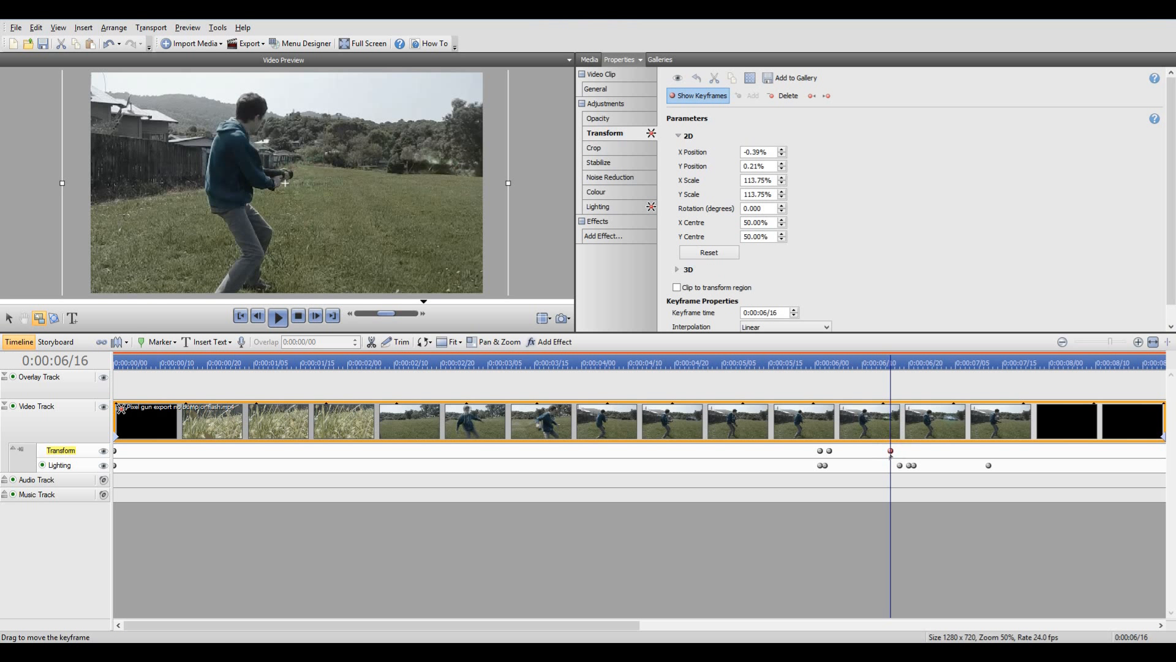
- Try to reset the clip's whole Transform adjustment, and undo the reset
left_click(630, 135)
right_click(630, 135)
left_click(641, 167)
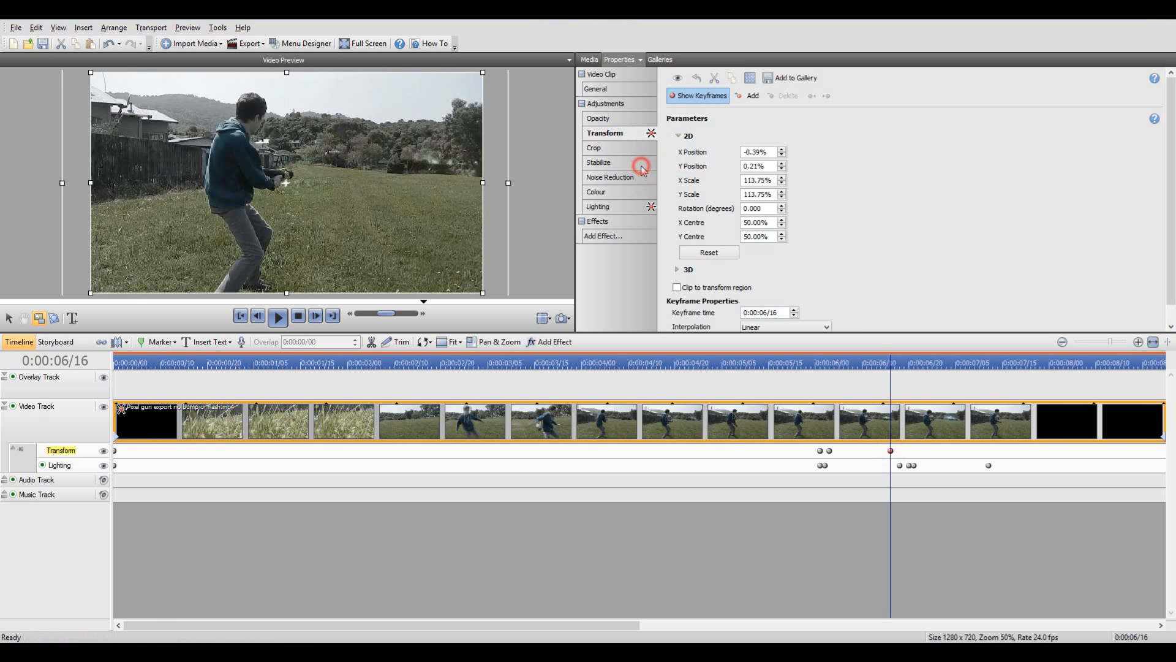
key("ctrl+z")
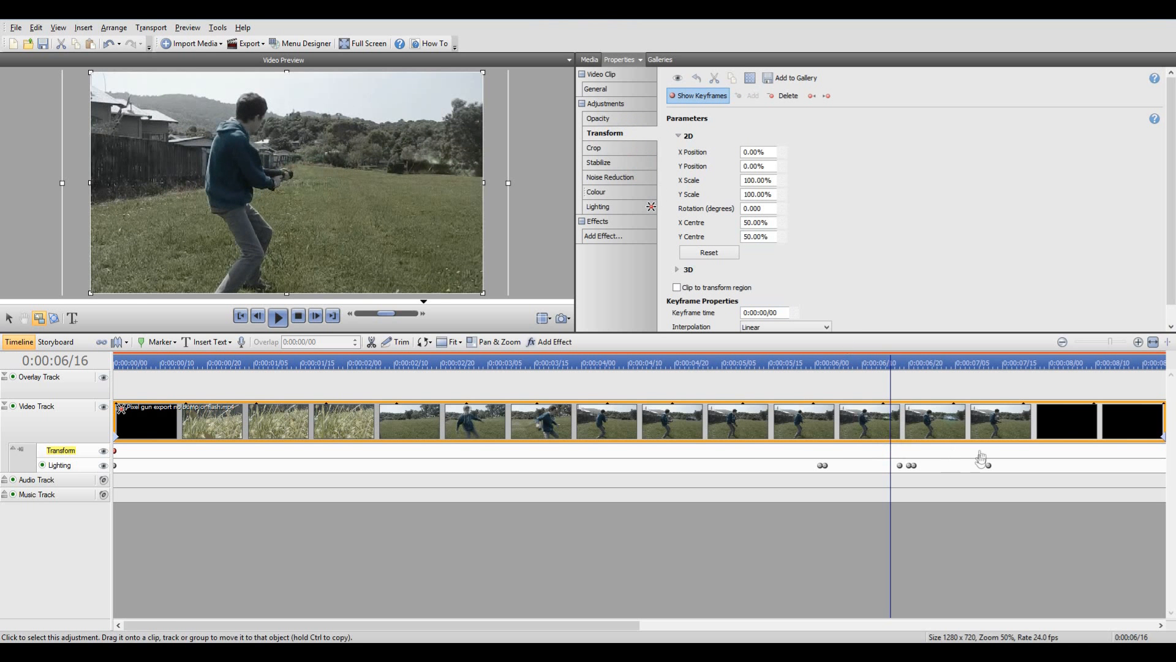
- Reset the Transform keyframe at 0:00:06/16 to its default values
left_click(890, 451)
right_click(891, 452)
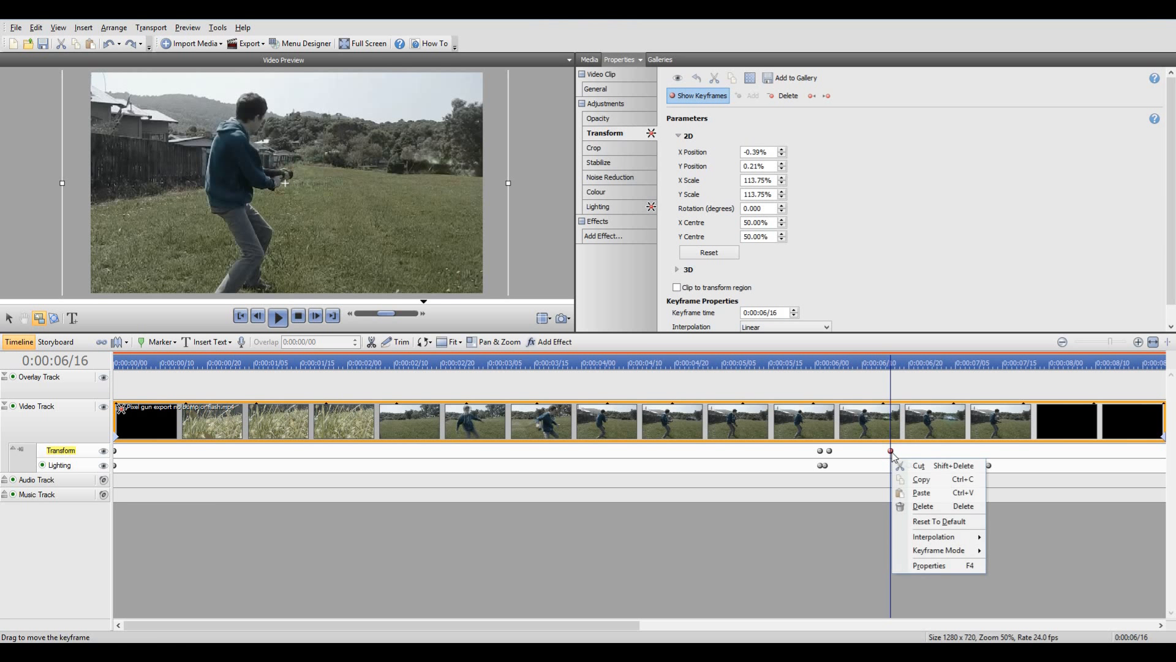
left_click(926, 521)
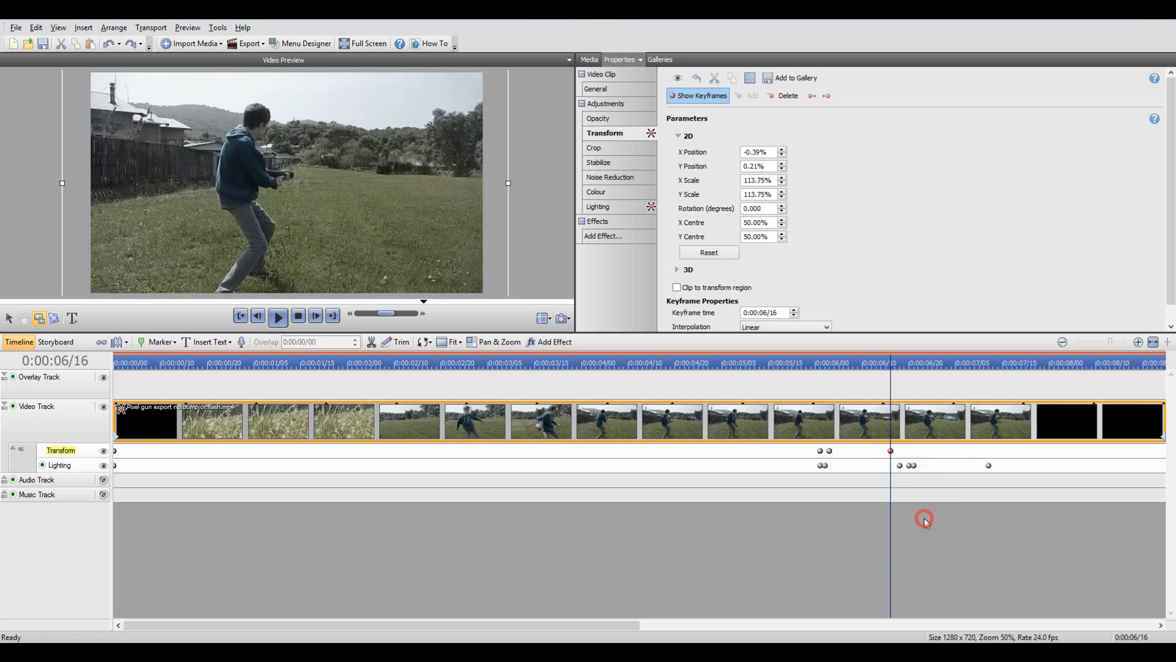
- Play the clip from just before the first gunshot, around 0:00:05/18, to check the camera bump
left_click_drag(891, 359, 788, 412)
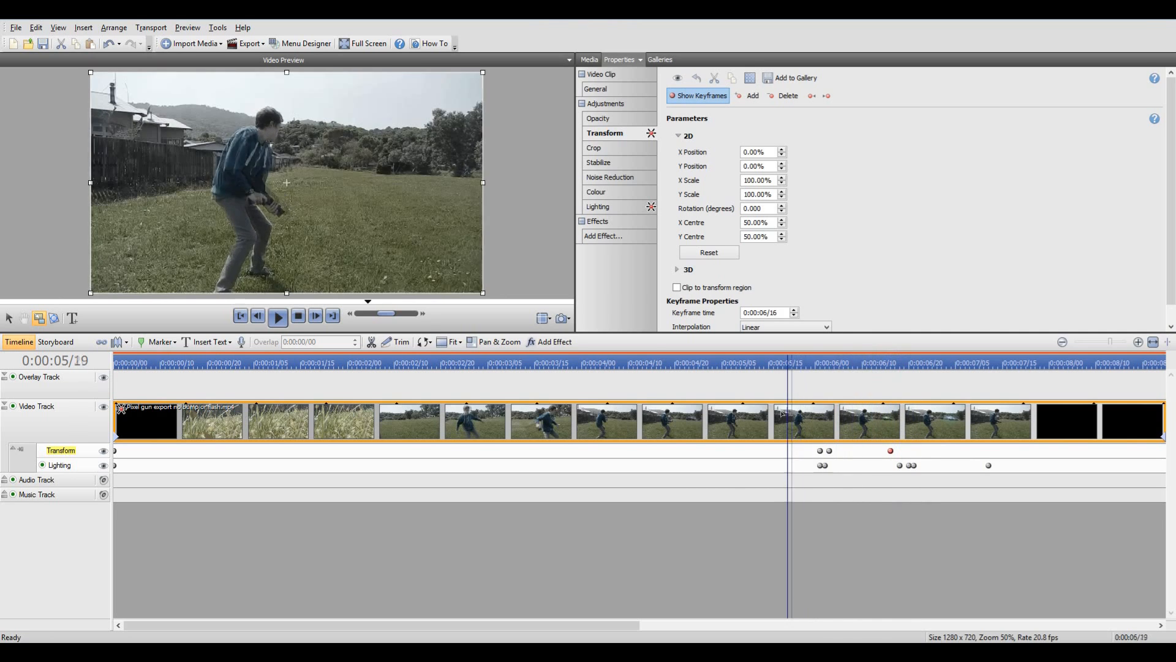
left_click(277, 318)
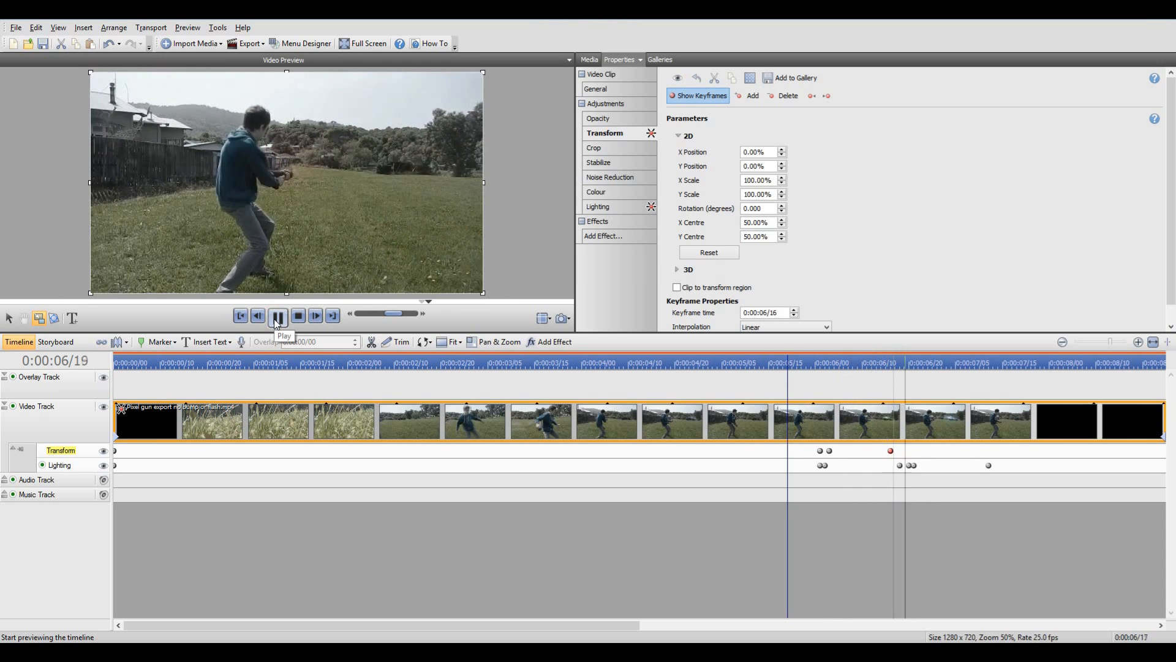
left_click(278, 317)
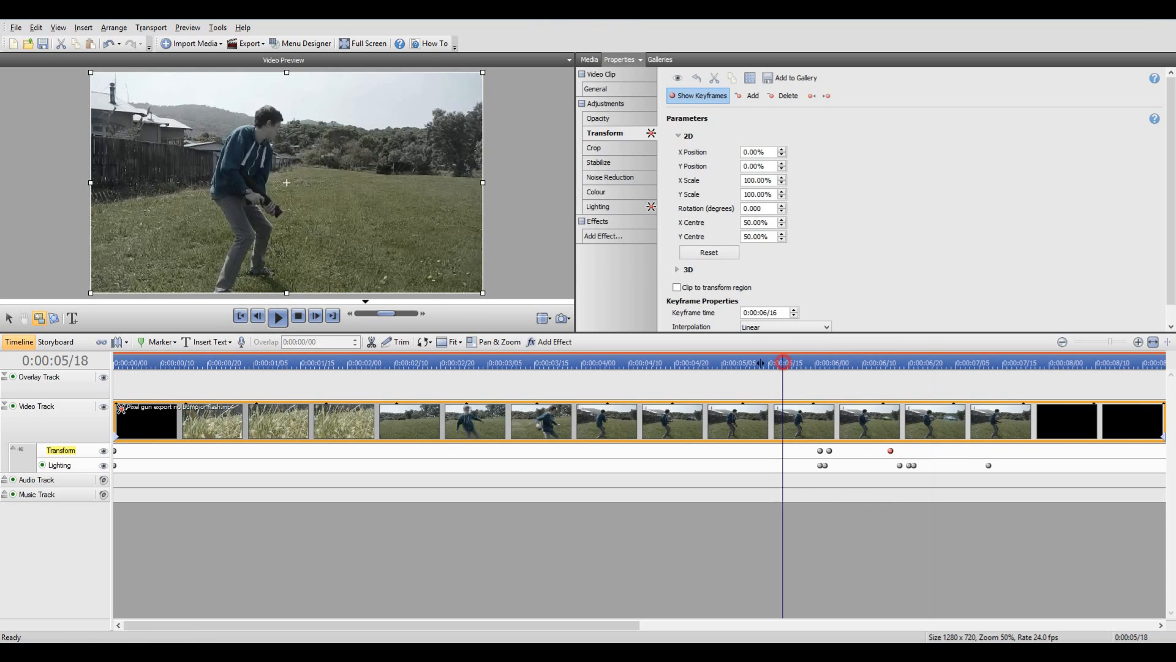
left_click(281, 317)
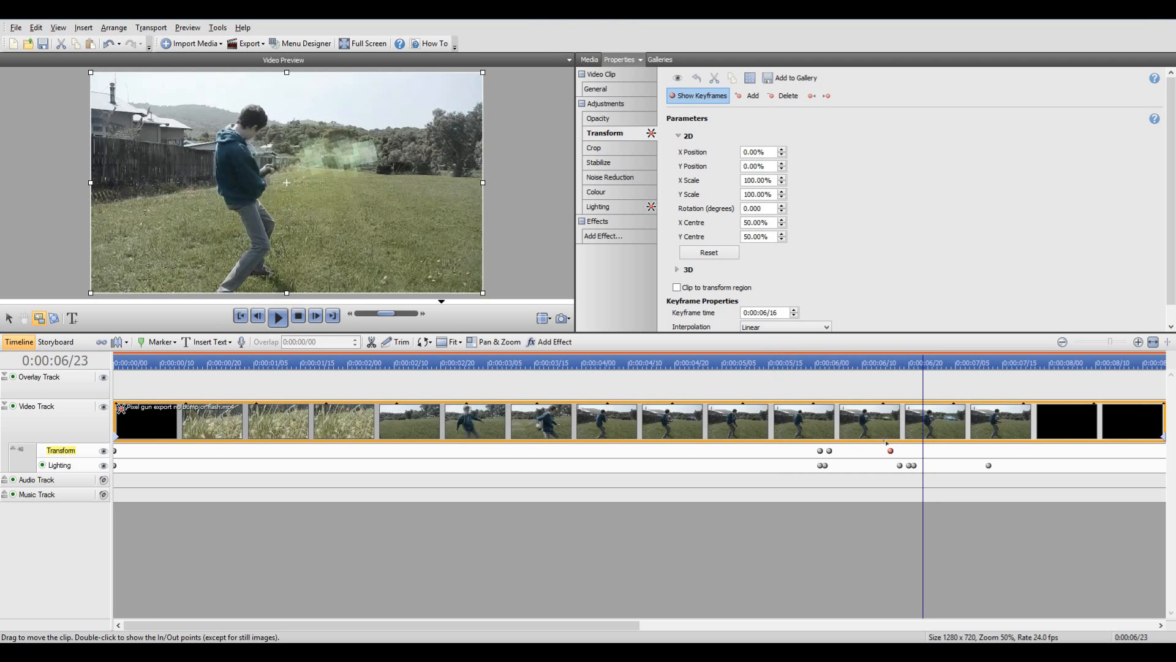
- Copy the three Transform keyframes of the first bump and paste them at 0:00:06/20 for the second gunshot
left_click_drag(902, 445, 810, 449)
left_click_drag(913, 364, 909, 364)
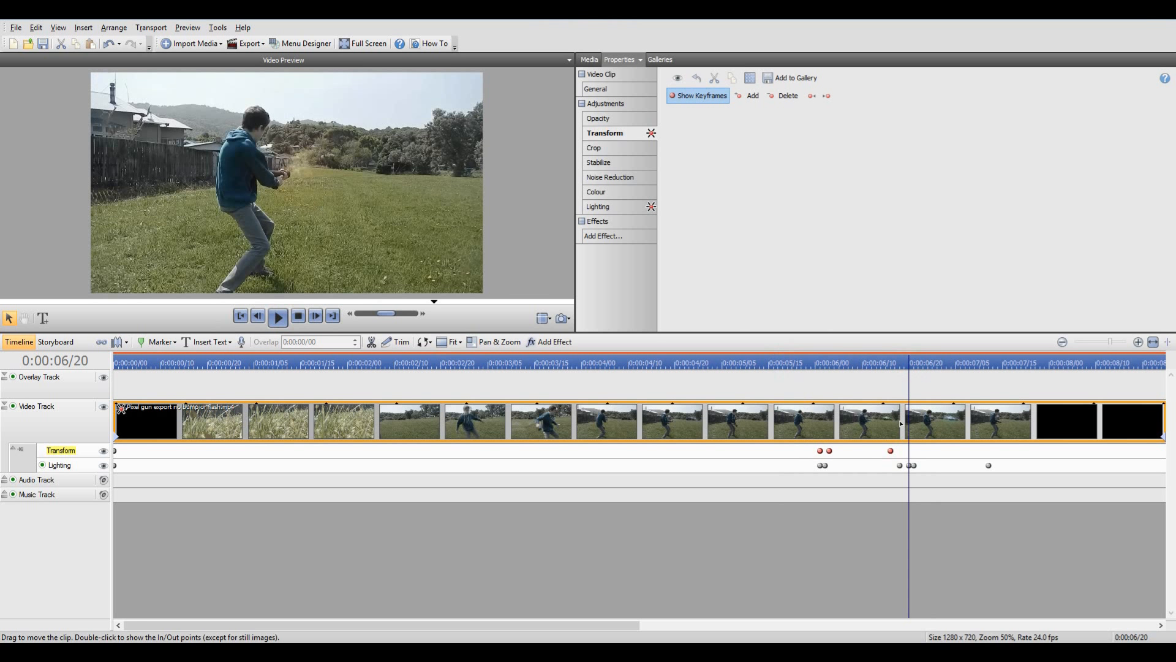
key("ctrl+v")
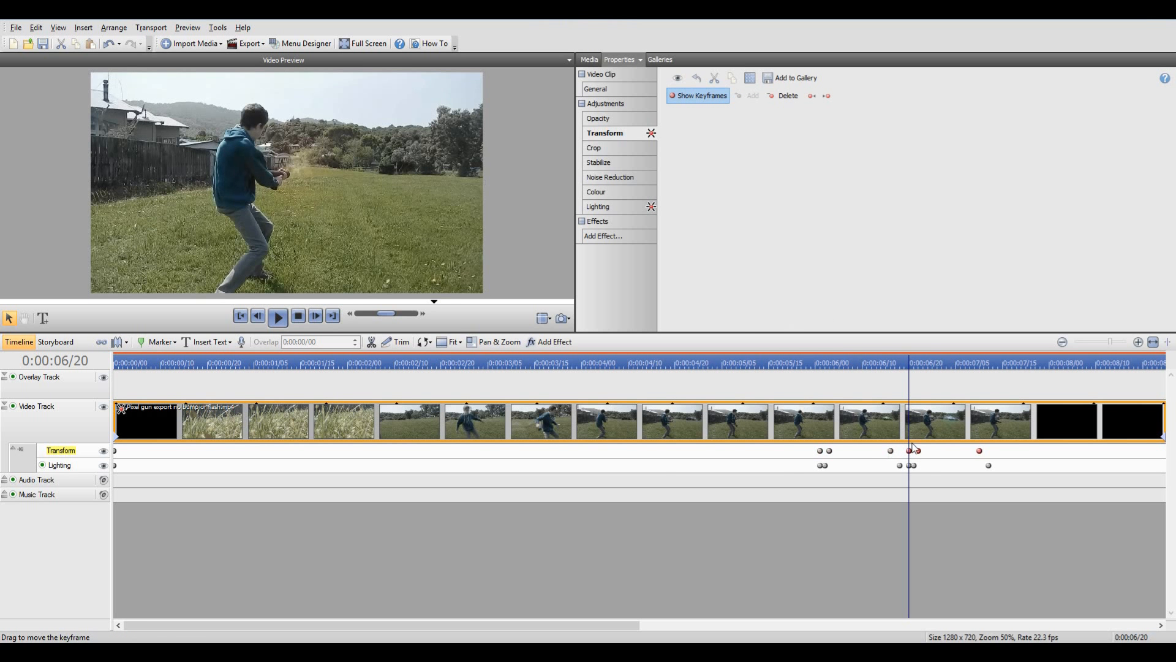
- Play and scrub through both gunshots to review the camera bumps together with the brightness flashes
left_click_drag(909, 364, 792, 393)
left_click(278, 319)
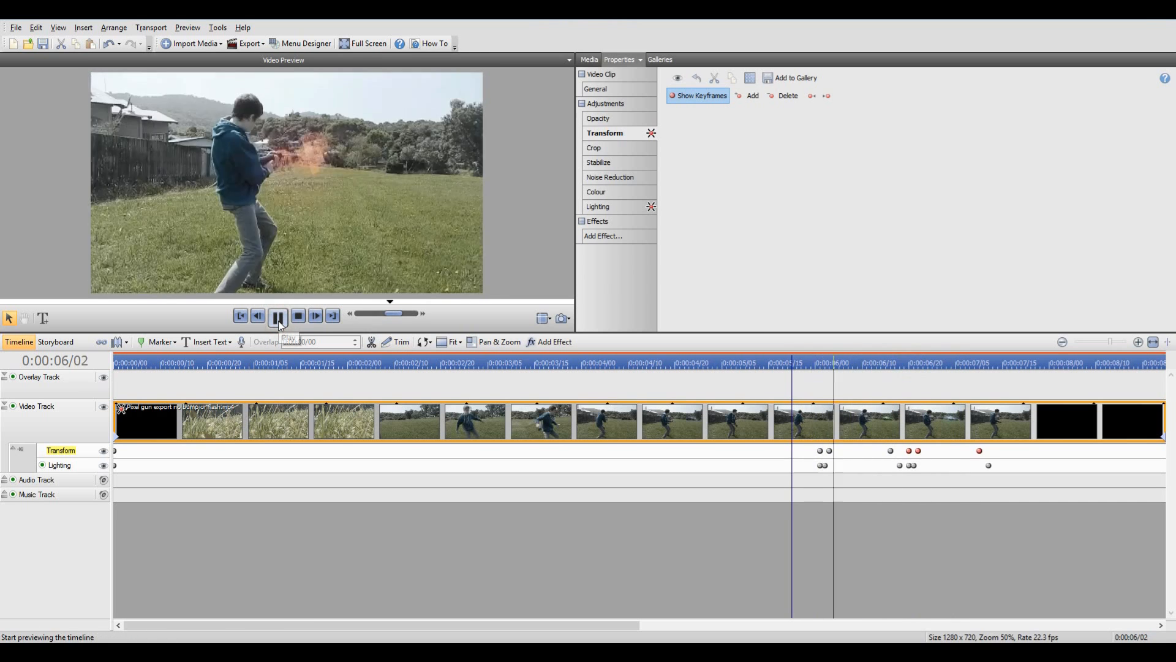
left_click(279, 319)
left_click_drag(847, 371, 1003, 373)
left_click_drag(615, 625, 745, 612)
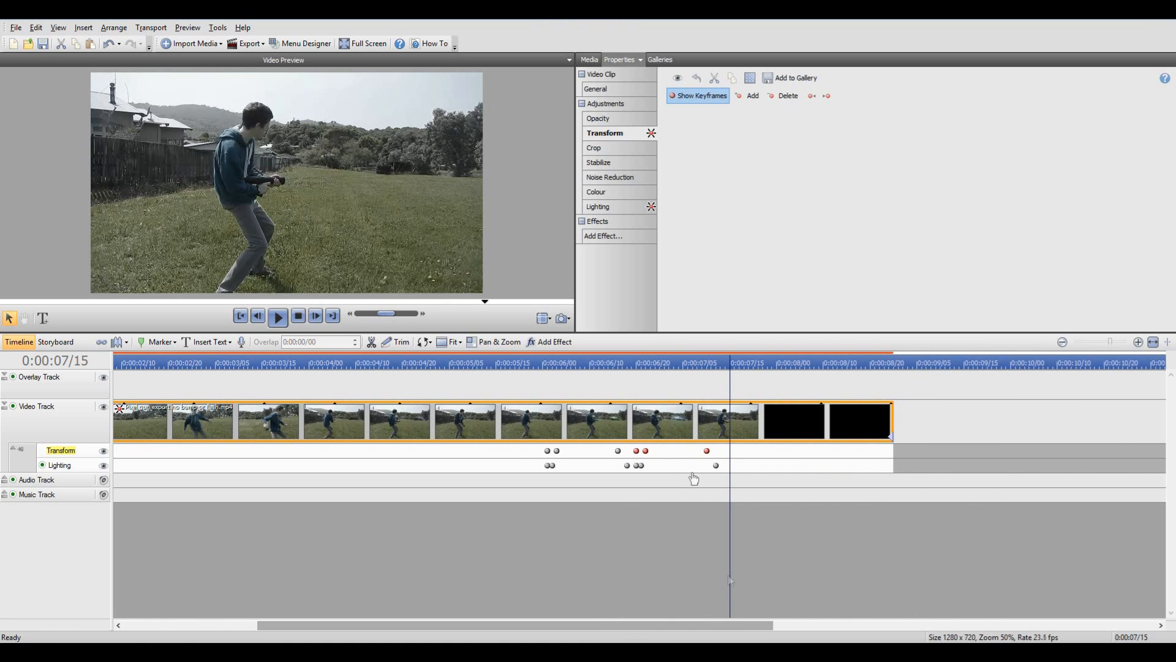
left_click_drag(657, 359, 449, 419)
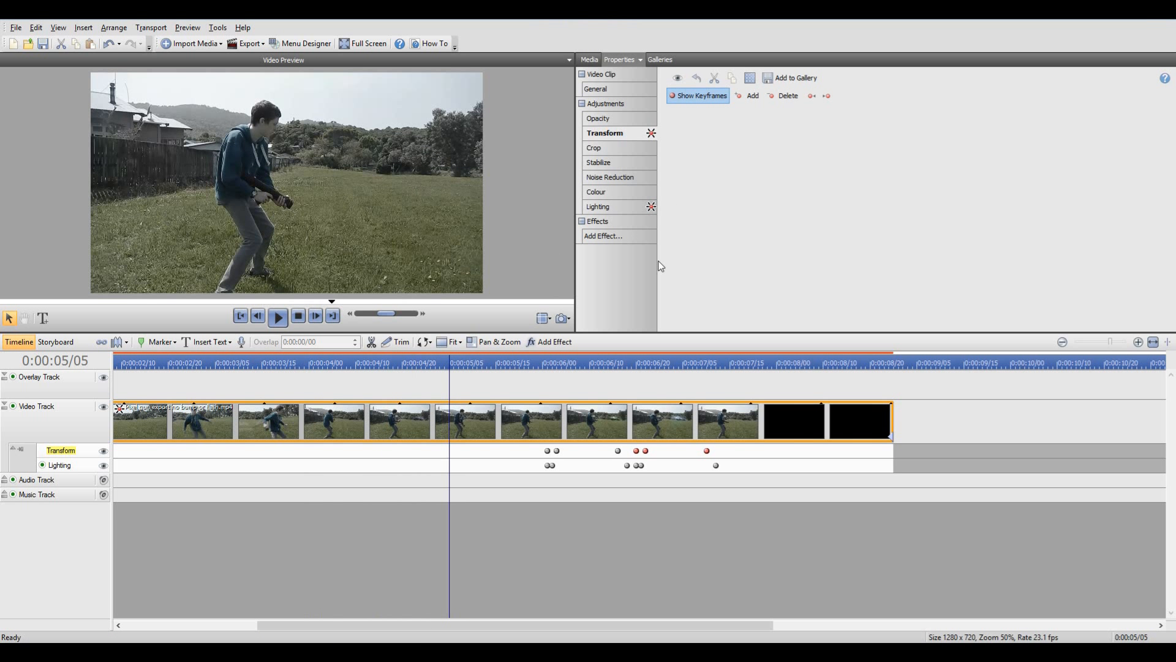
left_click(278, 317)
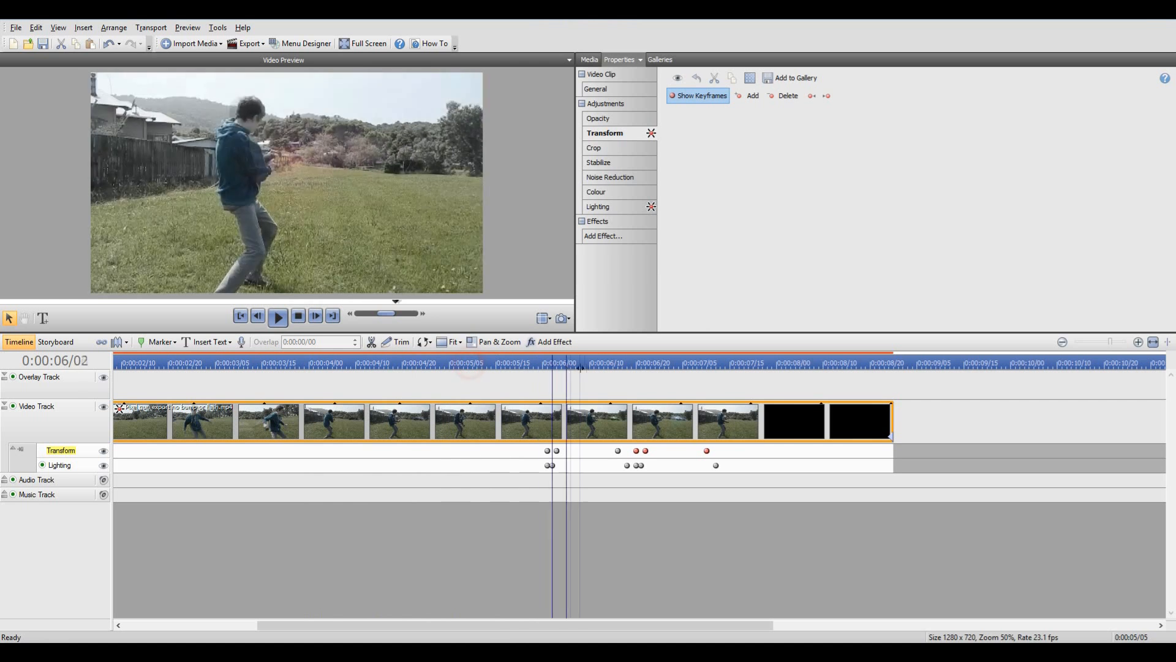
left_click(645, 381)
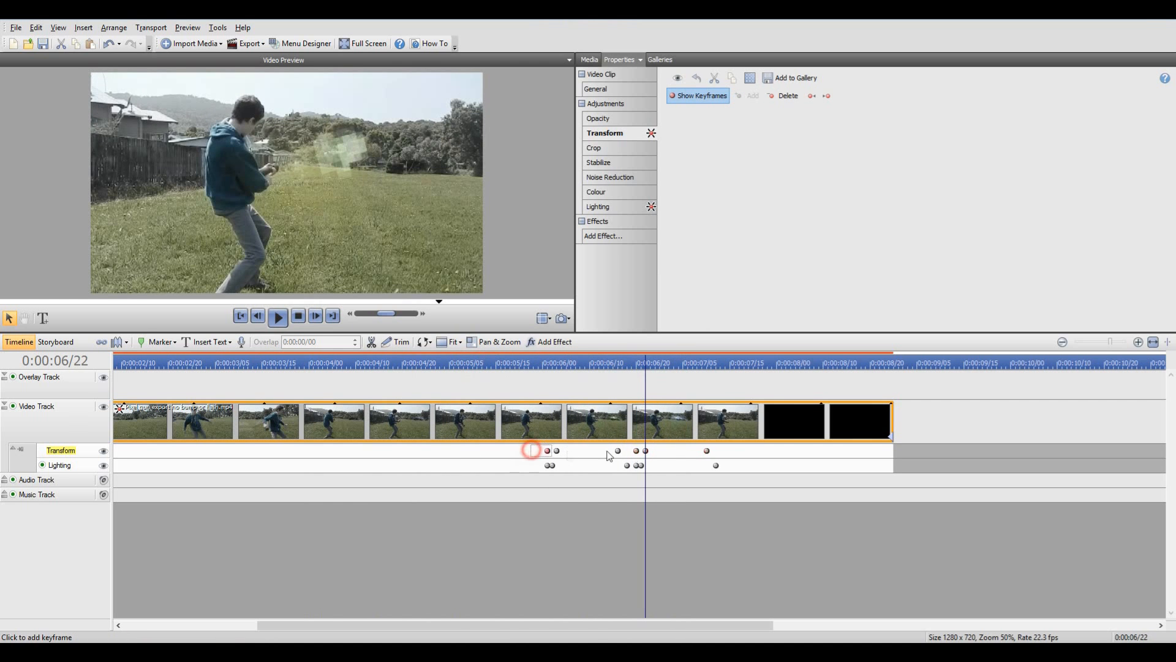
left_click_drag(647, 368, 593, 366)
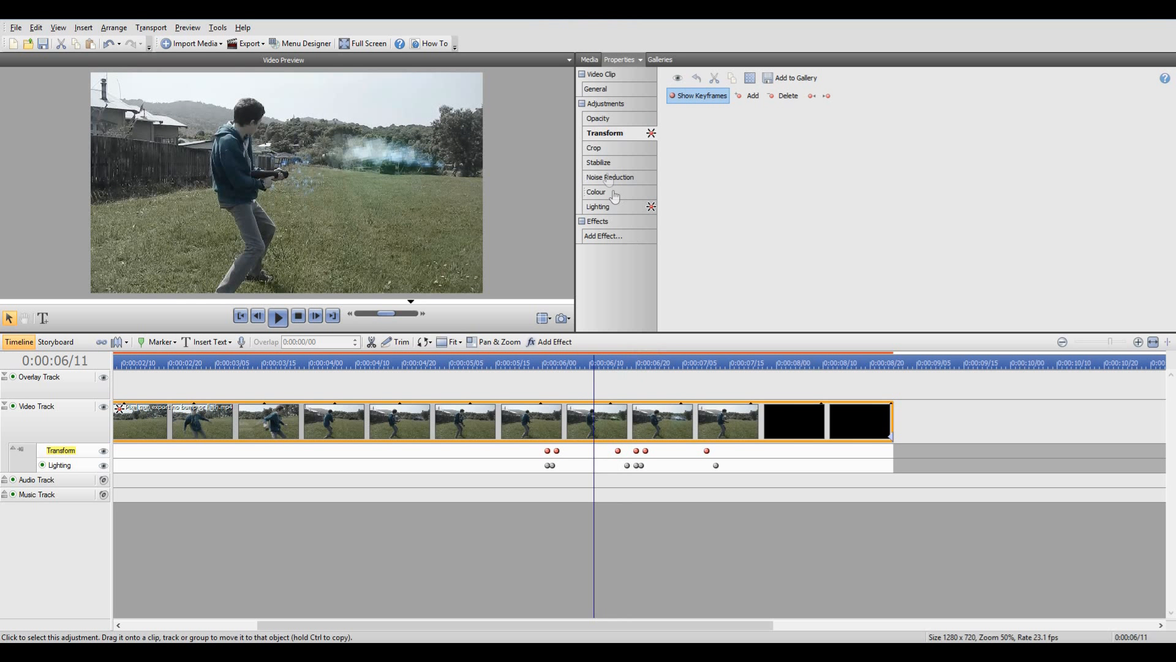
- Add a Mosaic effect to the video clip and show its keyframes, with the playhead at 0:00:06/01
left_click(617, 238)
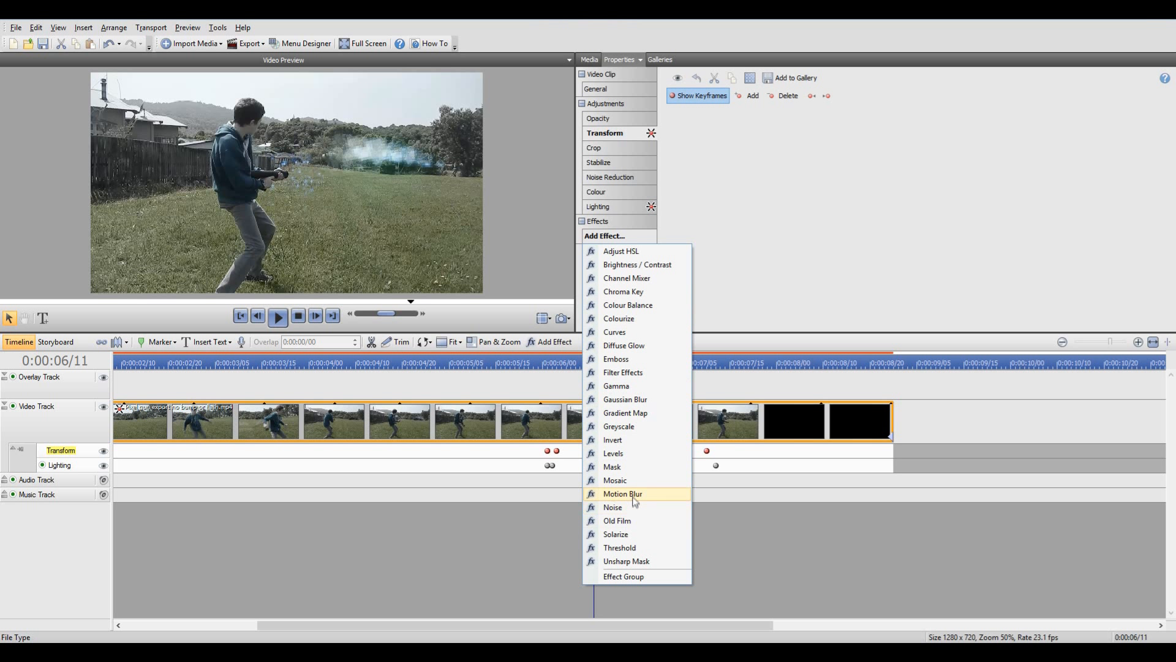
left_click(628, 481)
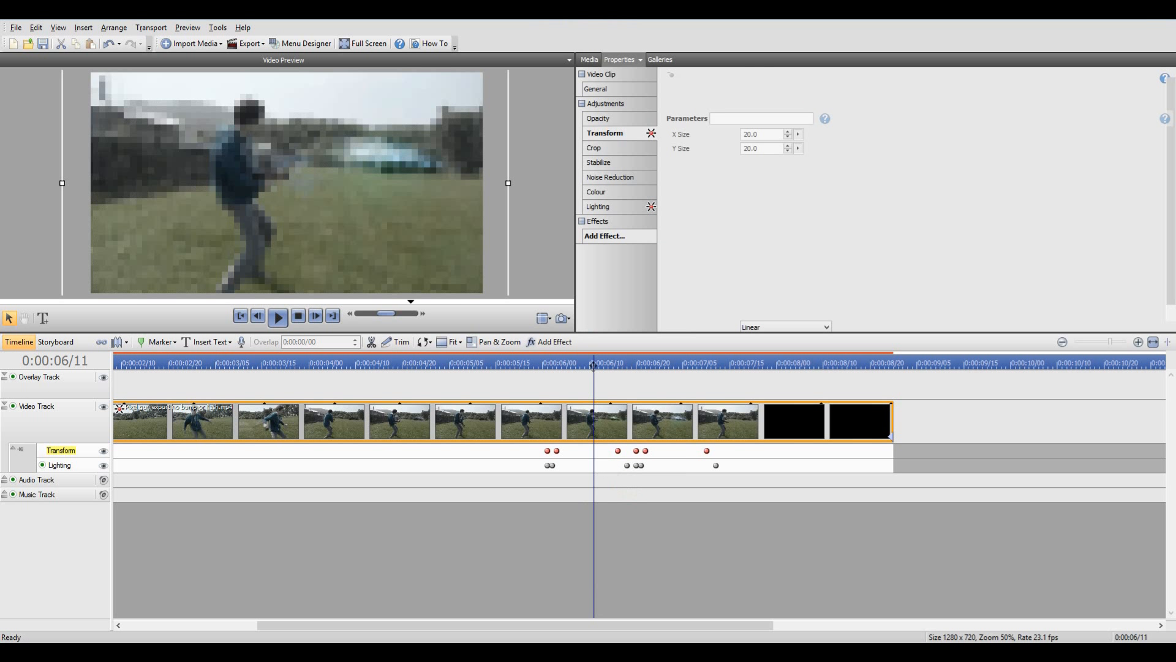
left_click_drag(591, 363, 557, 363)
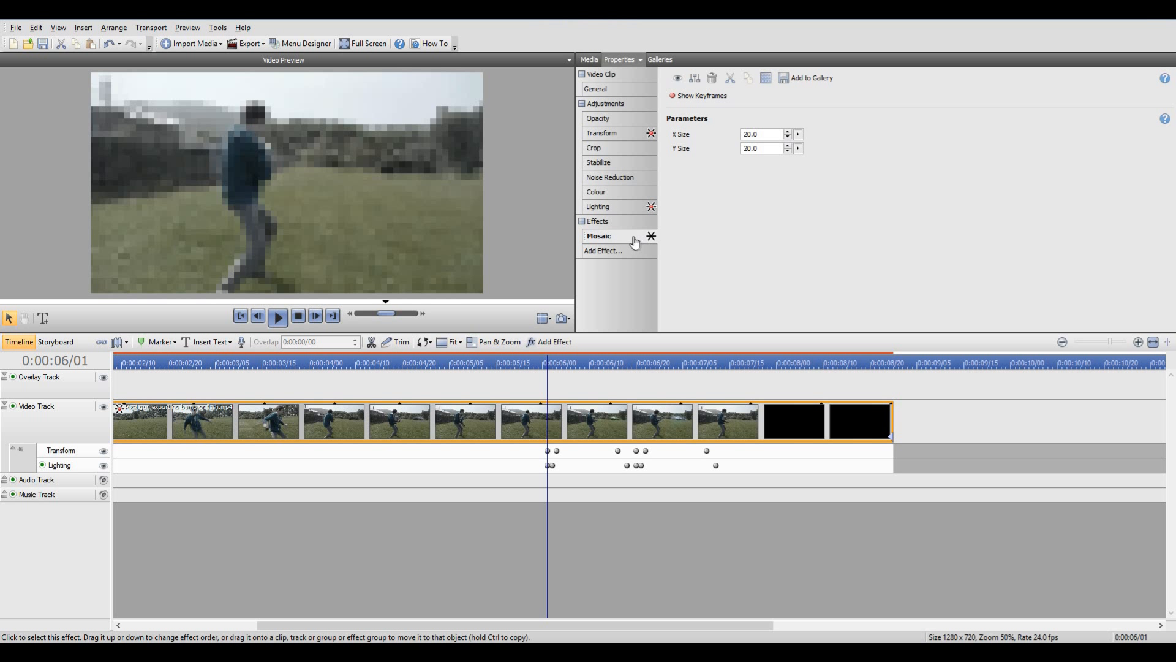
left_click(710, 98)
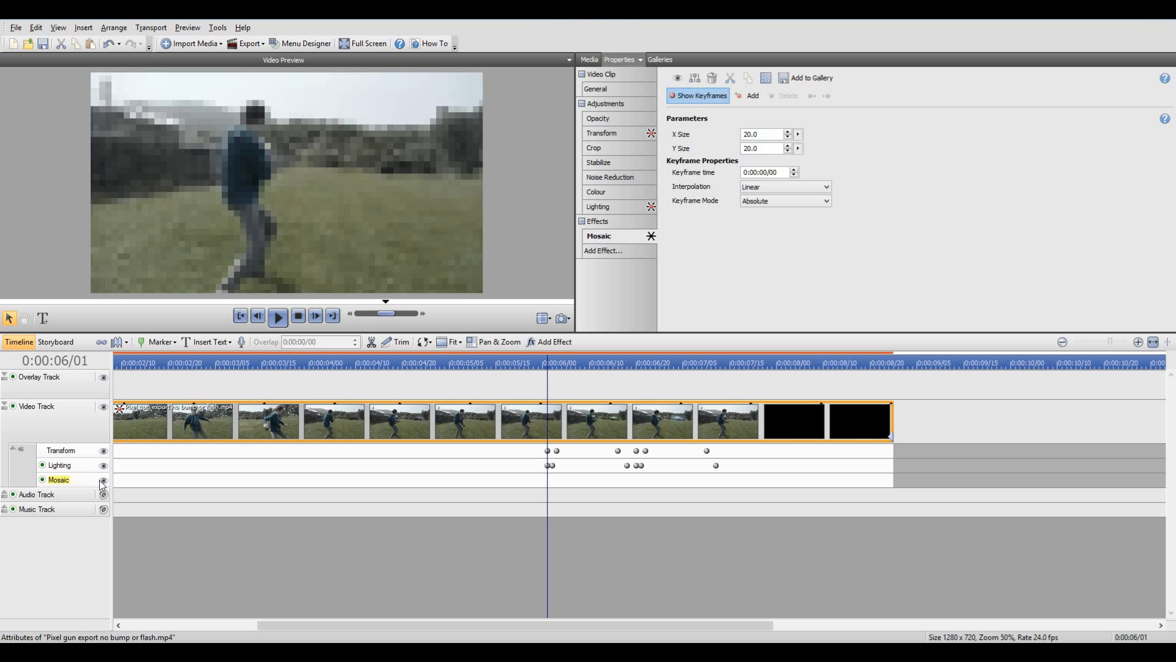
- Add Mosaic keyframes at 0:00:06/01 and 0:00:06/03 for the first gunshot
left_click(547, 479)
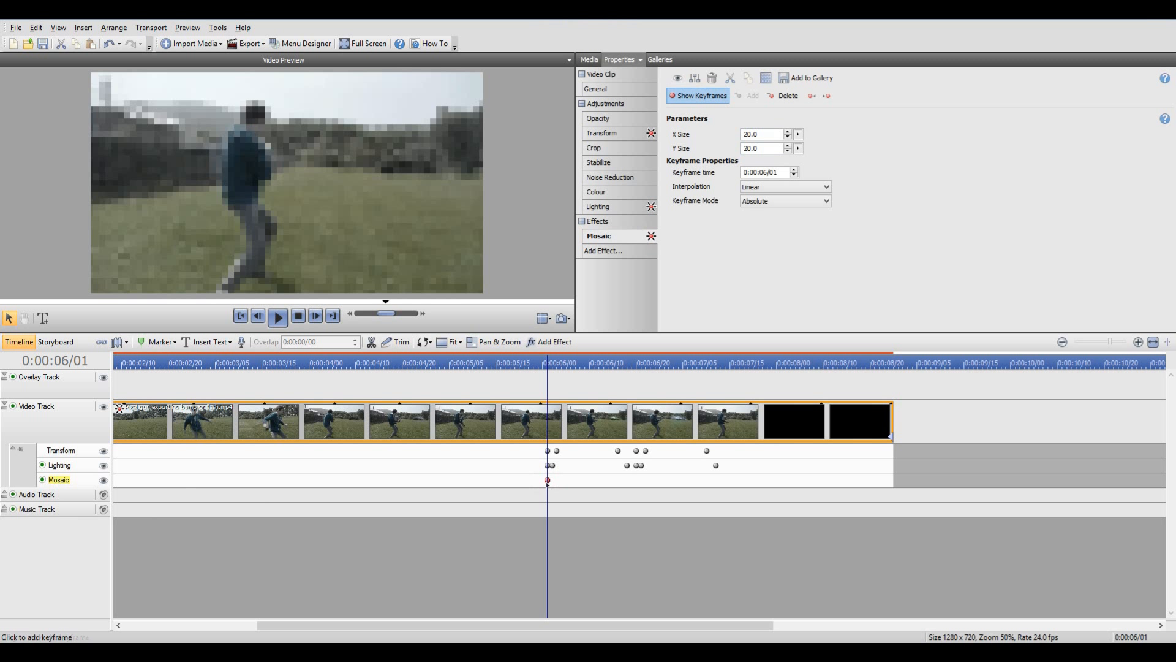
left_click(555, 365)
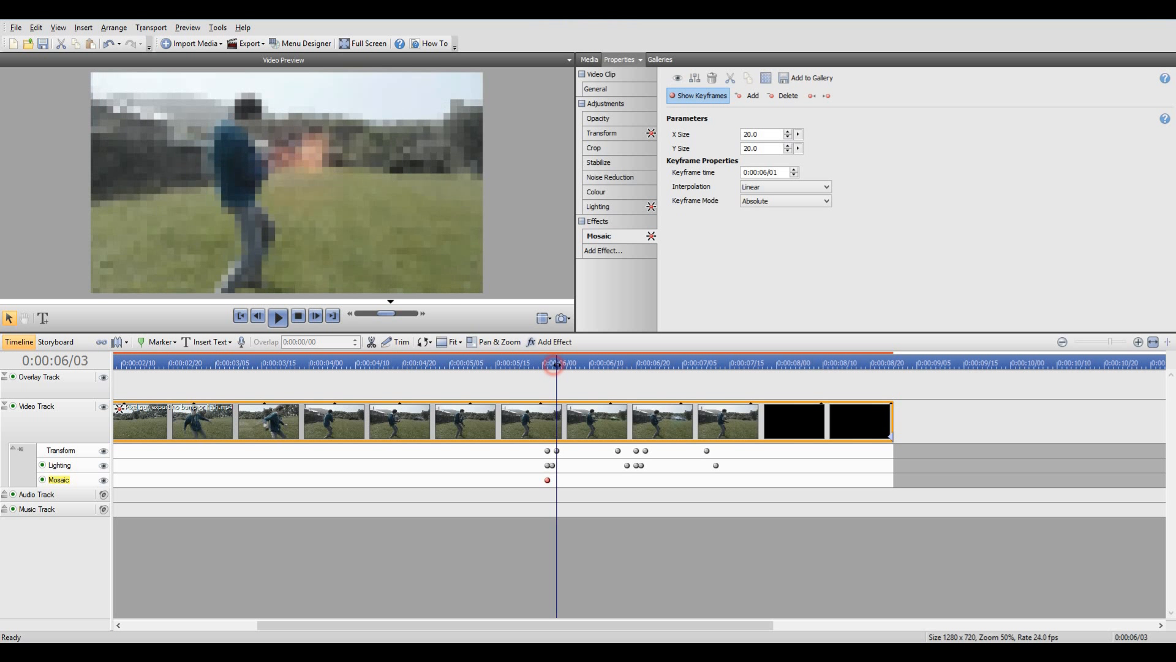
left_click(556, 482)
- Set the X Size and Y Size of the Mosaic keyframe at 0:00:06/01 to 1.0 and check the keyframe at 0:00:06/03
left_click(547, 481)
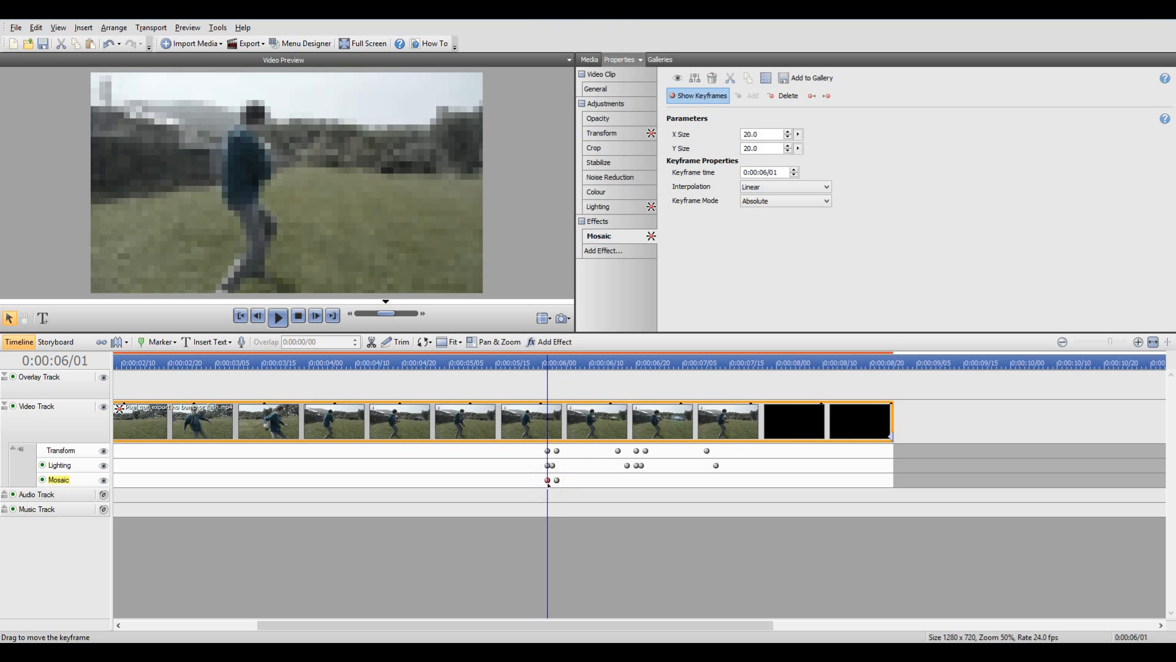
type("0")
key("Tab")
type("0")
mouse_move(550, 361)
left_mouse_down()
mouse_move(539, 363)
mouse_move(556, 364)
left_mouse_up()
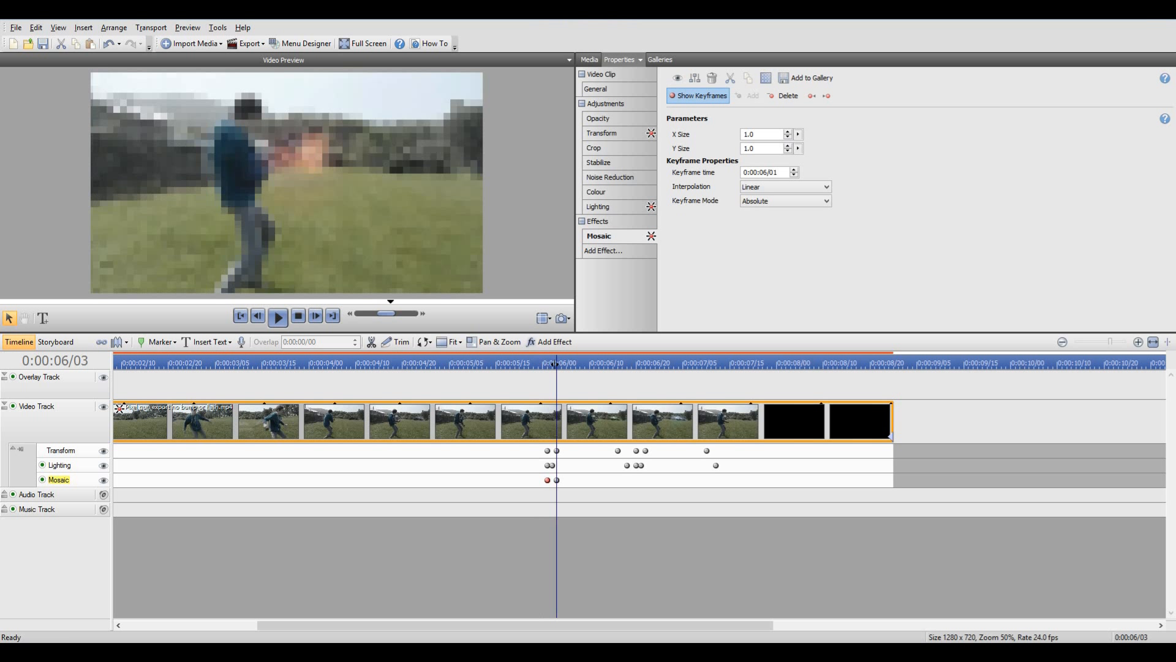
left_click(558, 480)
- Add a Mosaic keyframe at 0:00:06/16 with X Size and Y Size set to 1.0
left_click(615, 363)
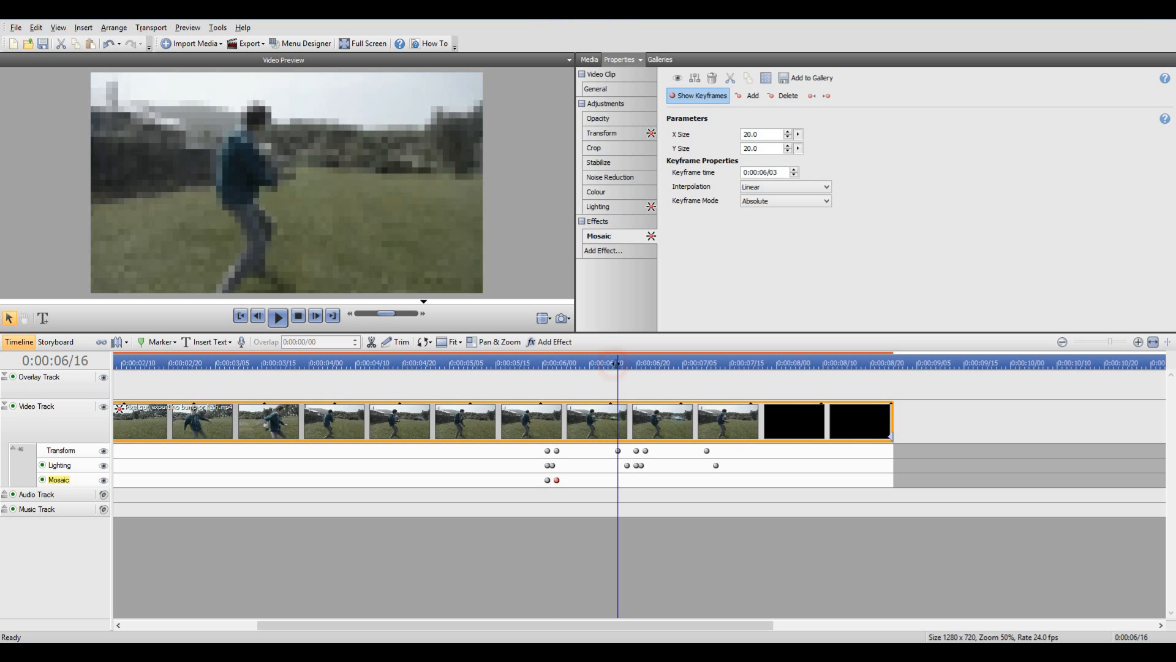
left_click(618, 481)
left_click(798, 135)
left_click_drag(804, 152, 790, 152)
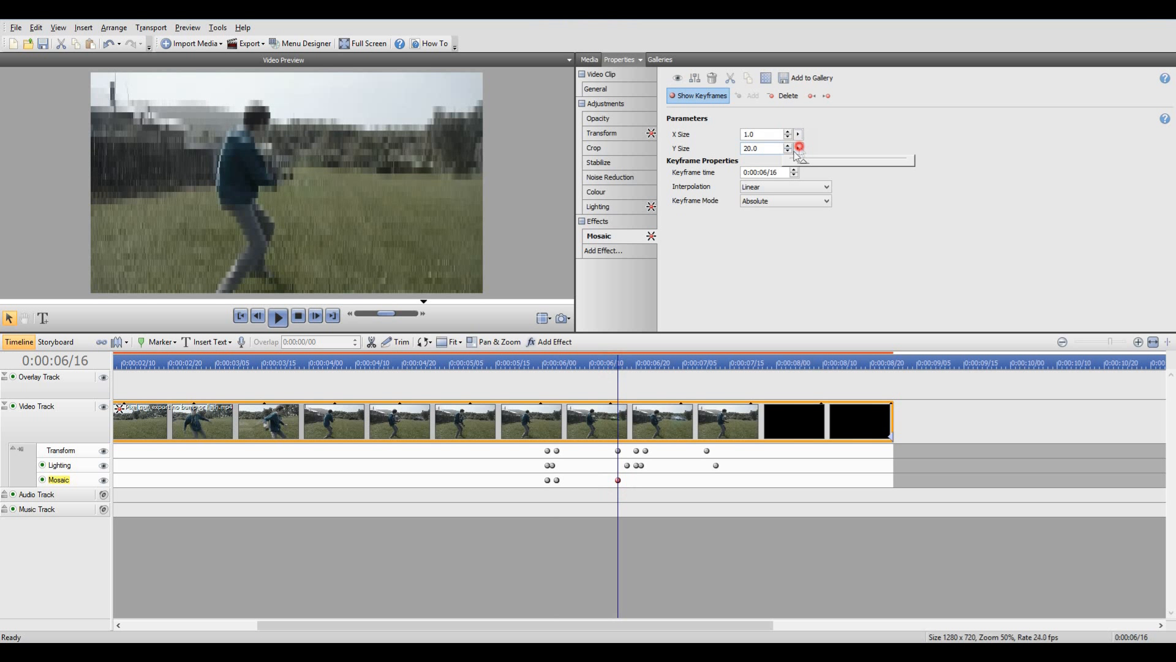
left_click(797, 148)
left_click(714, 144)
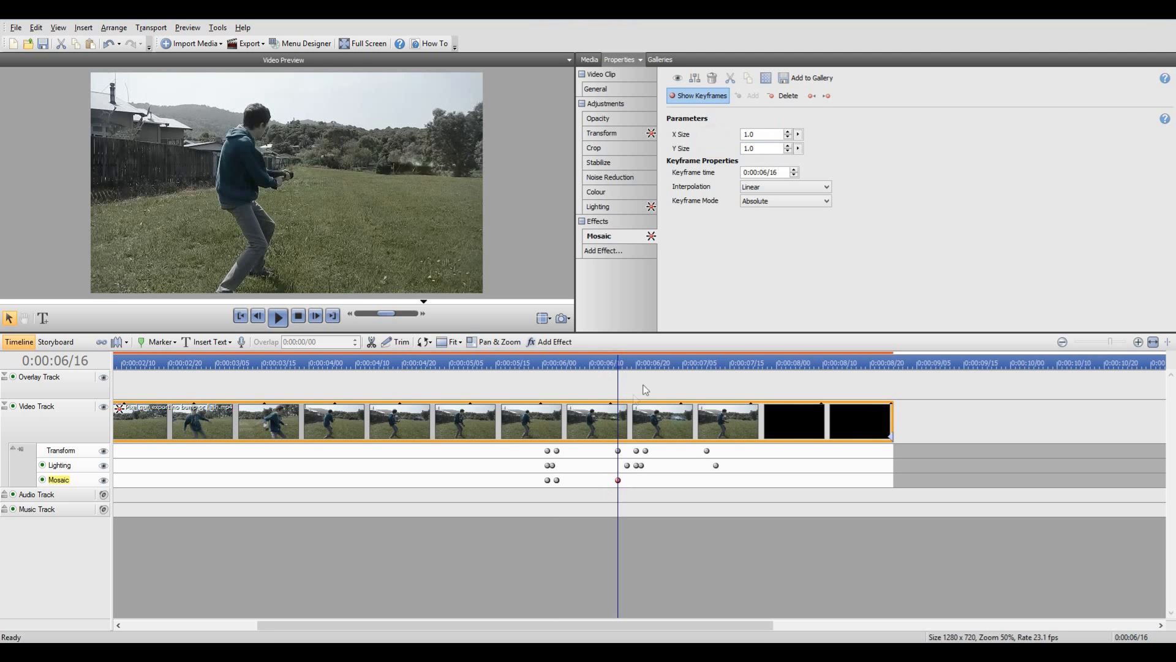
- Play the clip from 0:00:05/17 to check the mosaic burst on the first gunshot
left_click_drag(607, 363, 505, 385)
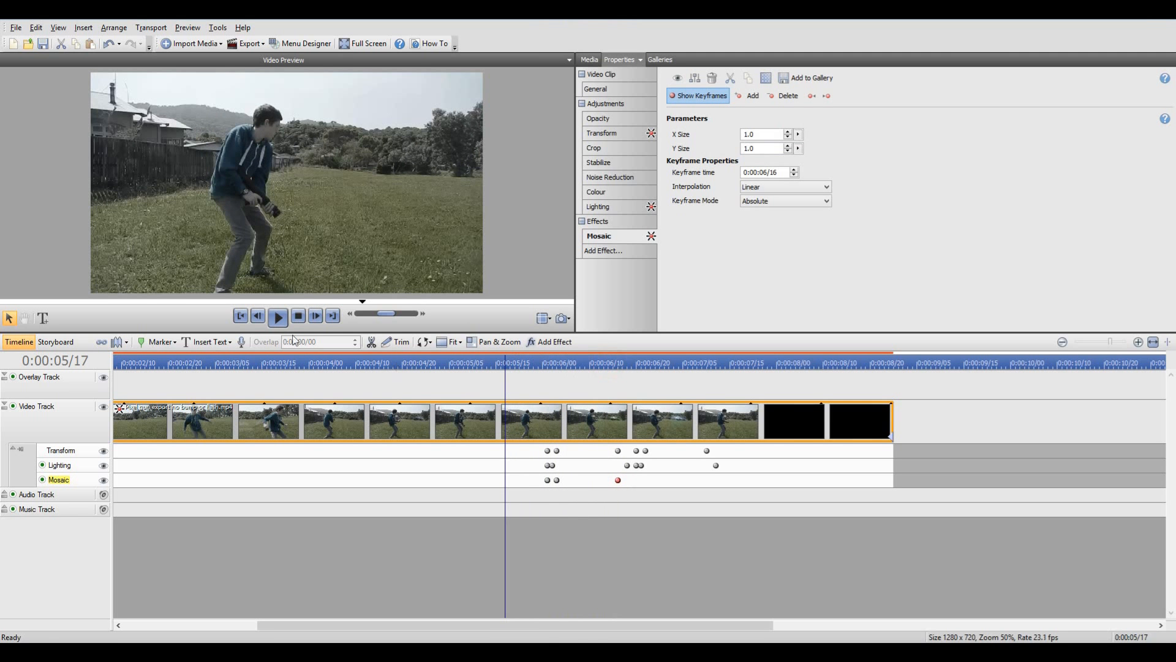
left_click(277, 317)
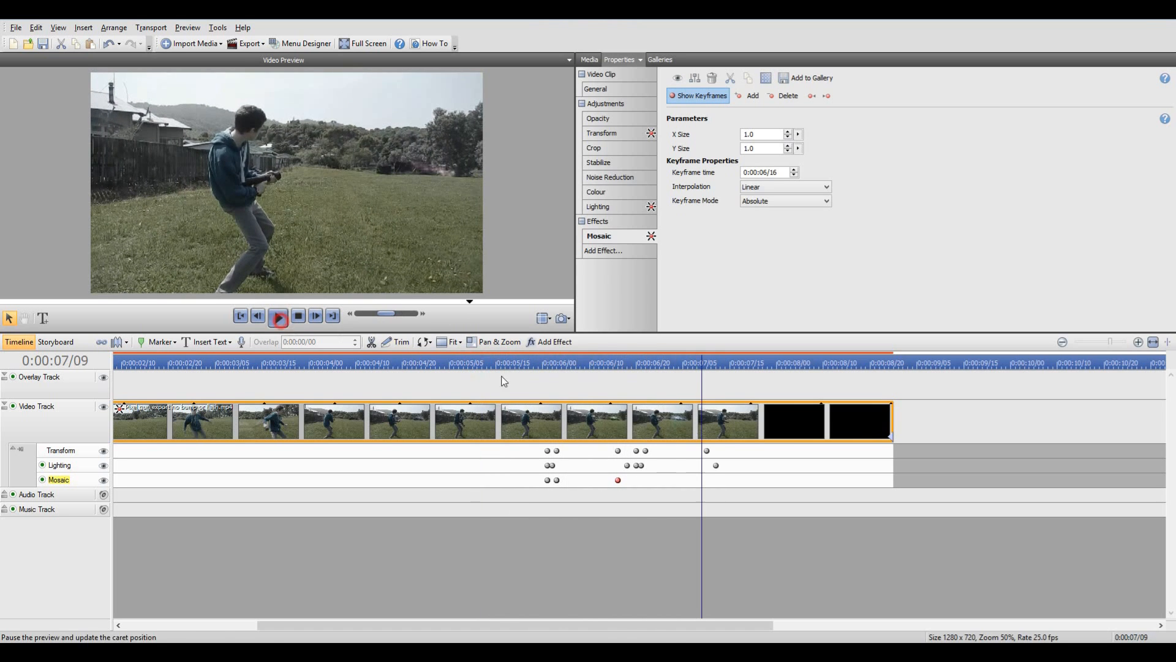
- Delete the unneeded keyframes near the very start of the clip from the Mosaic, Lighting and Transform rows
left_click_drag(673, 625, 539, 625)
left_click_drag(153, 480, 102, 478)
key("Delete")
left_click(117, 470)
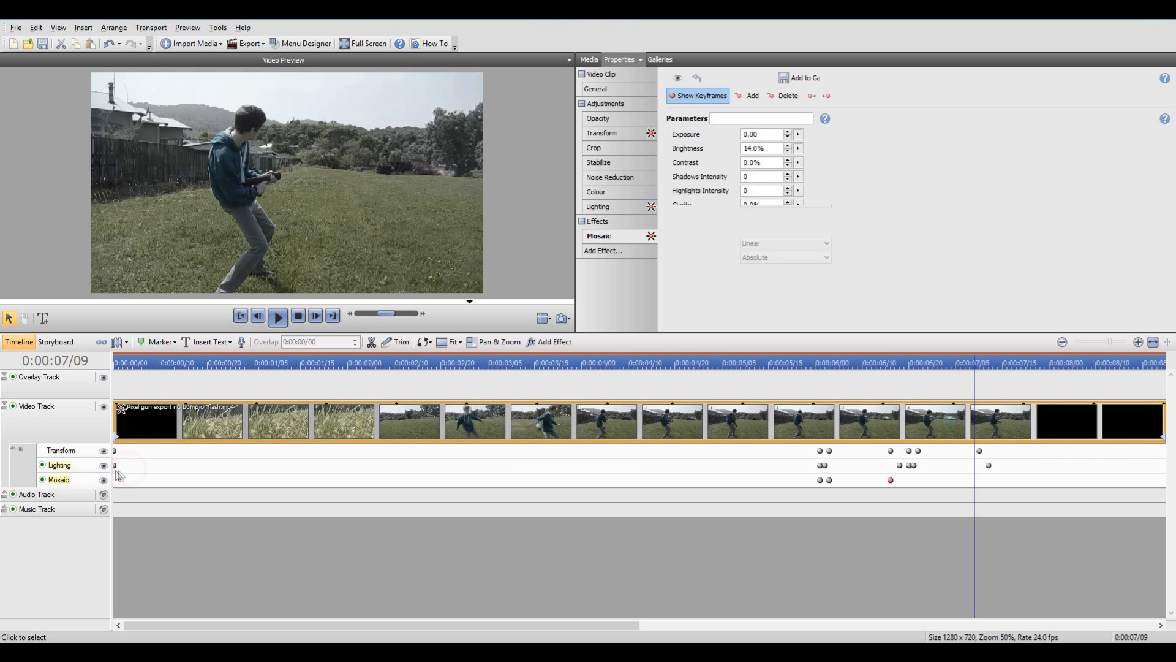
key("Delete")
left_click_drag(98, 467, 120, 452)
left_click(149, 453)
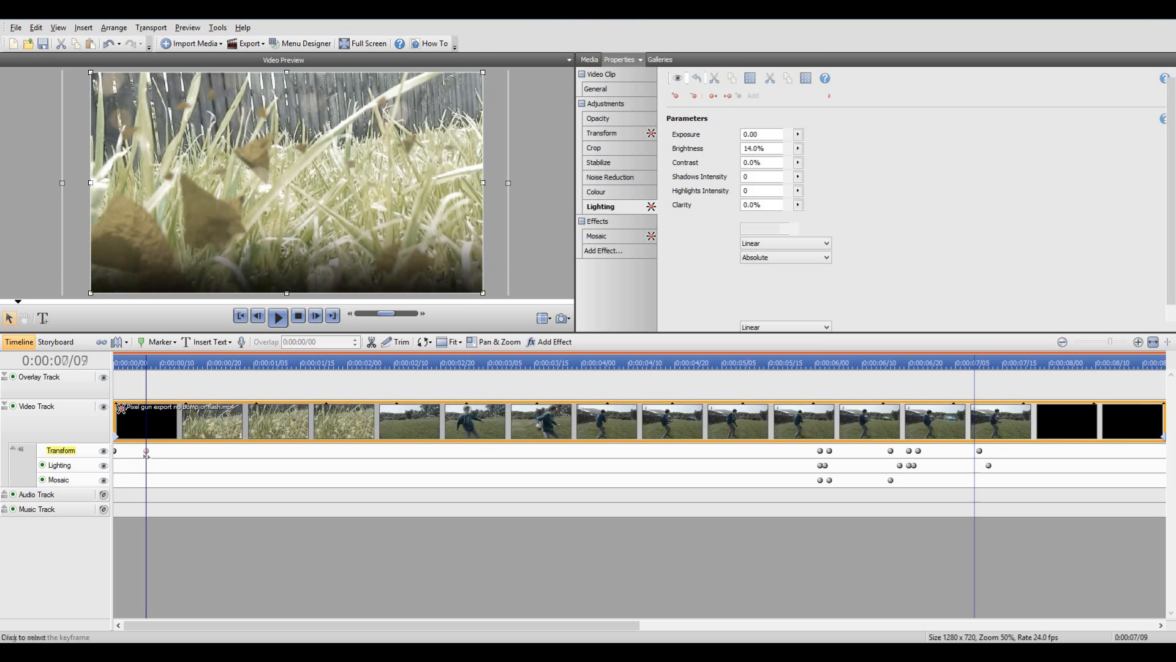
key("Delete")
- Copy the three Mosaic keyframes of the first gunshot and paste them at 0:00:06/20 for the second gunshot
left_click_drag(484, 628, 638, 628)
left_click_drag(494, 365, 511, 365)
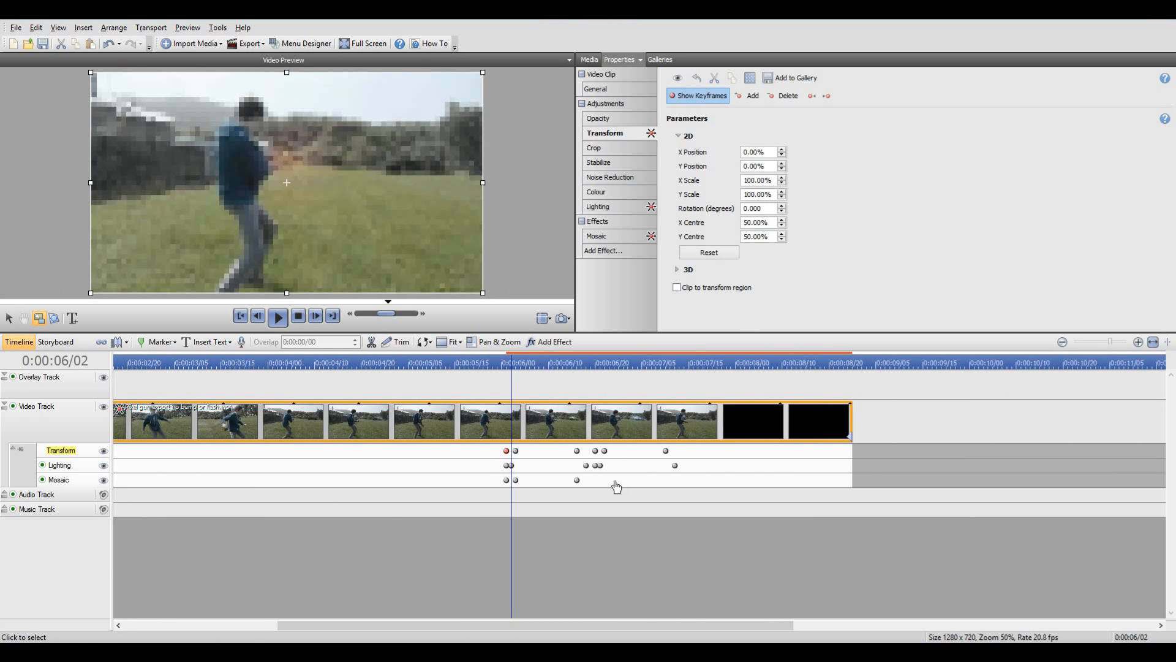
left_click(588, 481)
left_click_drag(606, 479, 500, 473)
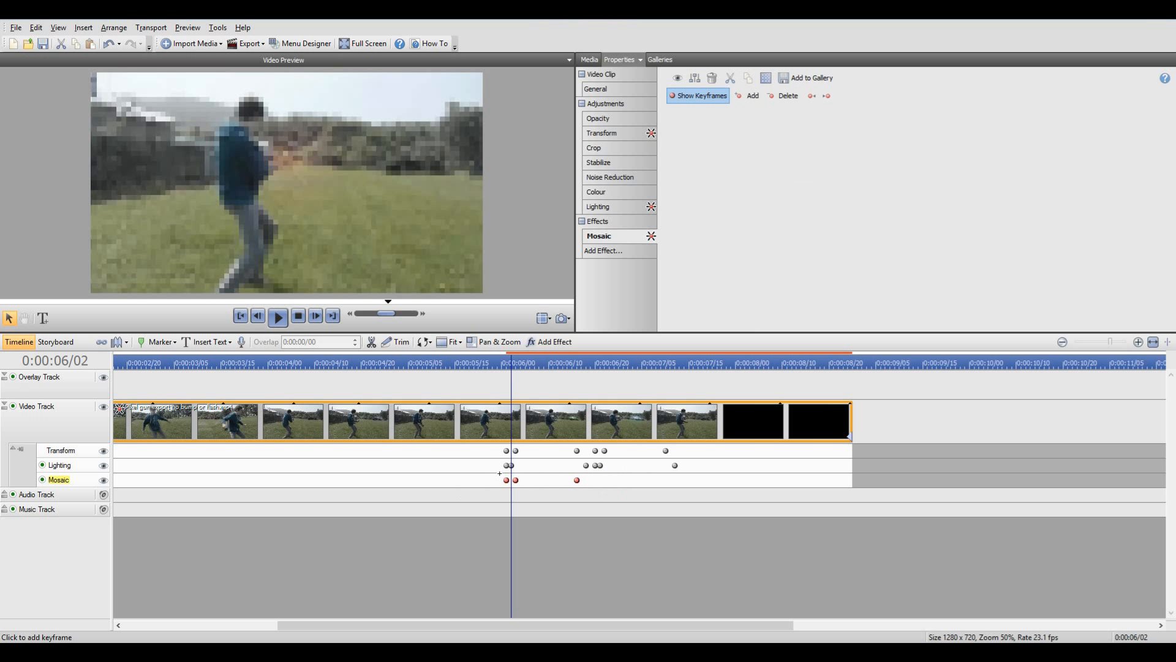
left_click(596, 363)
key("ctrl+v")
- Play the second gunshot and scrub back through both shots to 0:00:05/21 to review the mosaic bursts
key("space")
left_click_drag(723, 363, 482, 395)
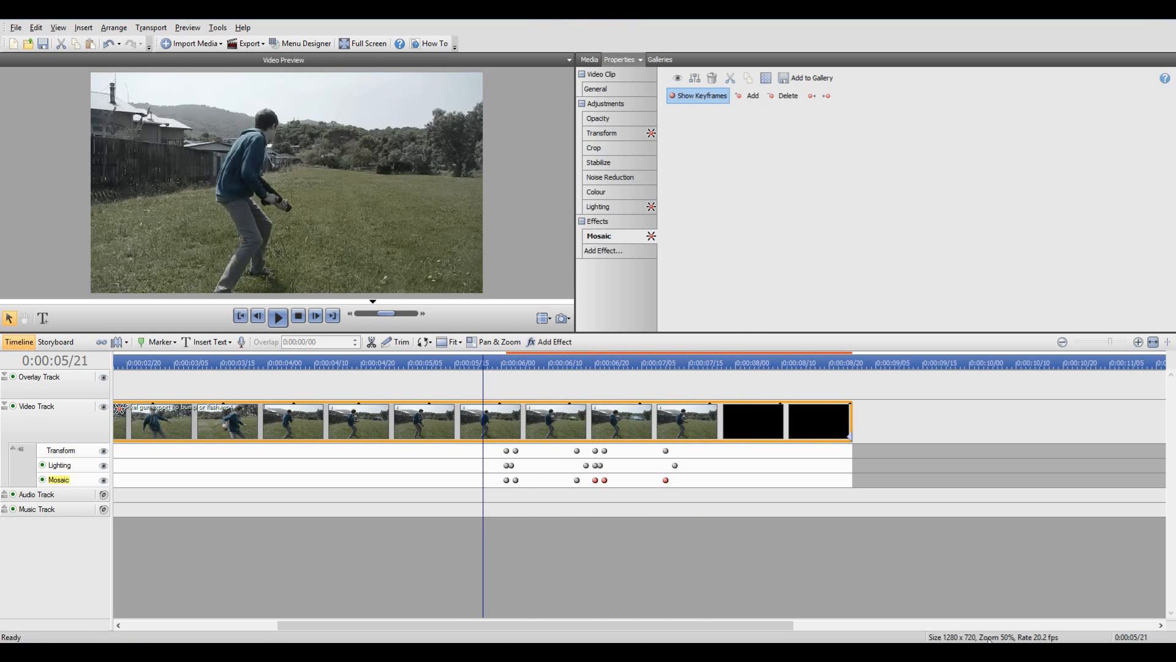
left_click_drag(742, 623, 695, 624)
left_click(1055, 651)
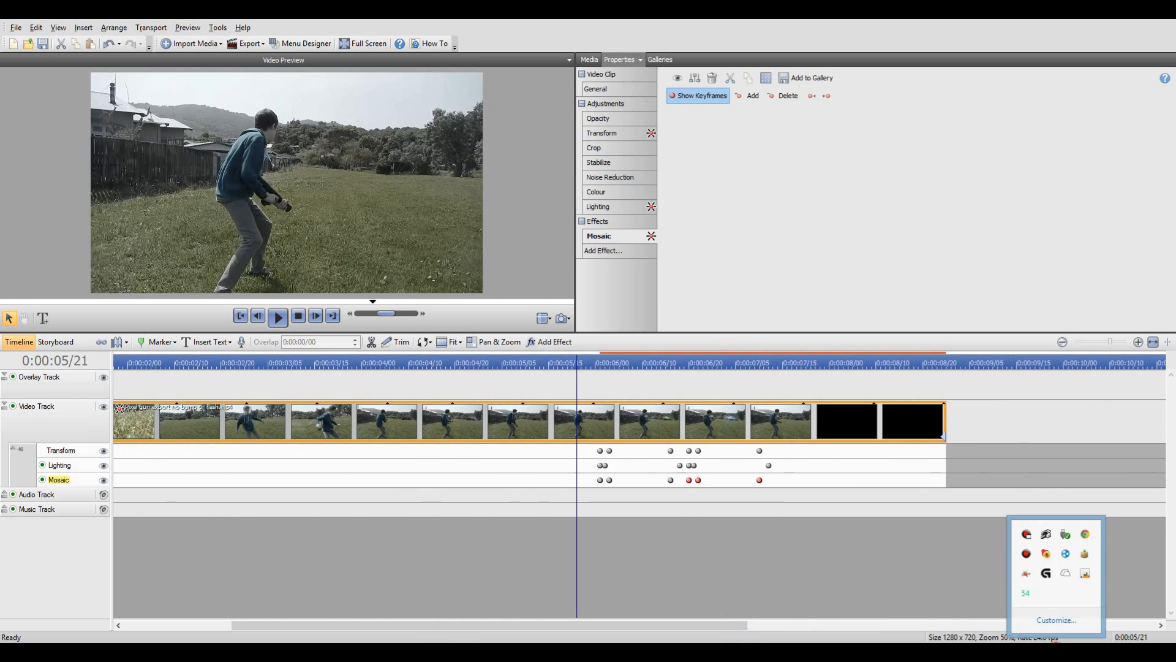